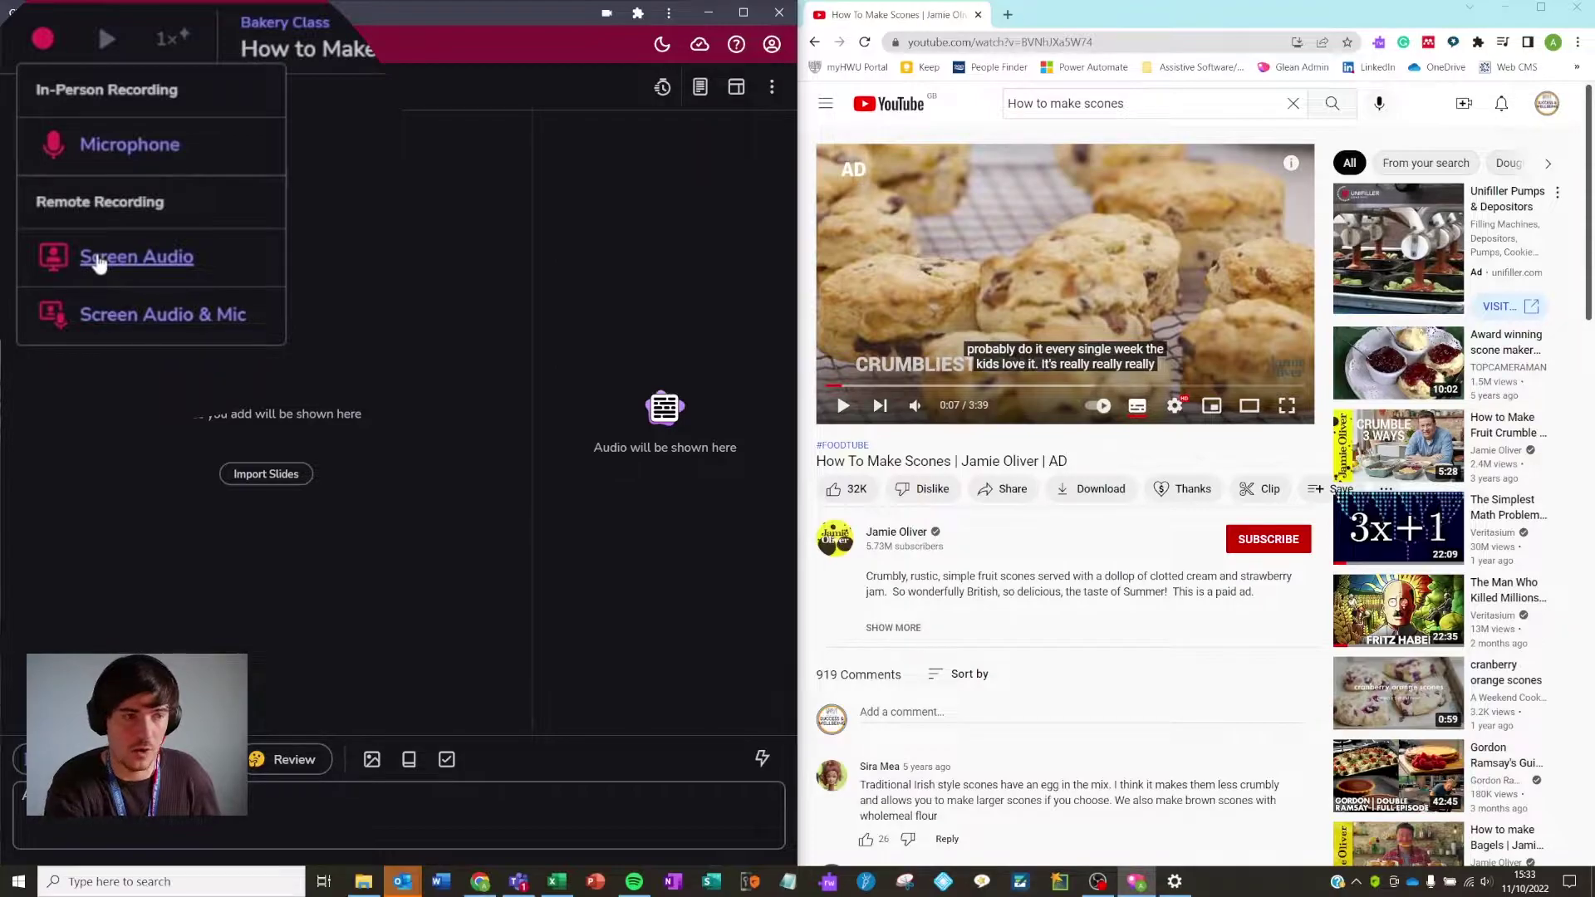
Start a Screen Audio recording that shares the entire Screen 1 with system audio, and play the scones video.
left_click(148, 236)
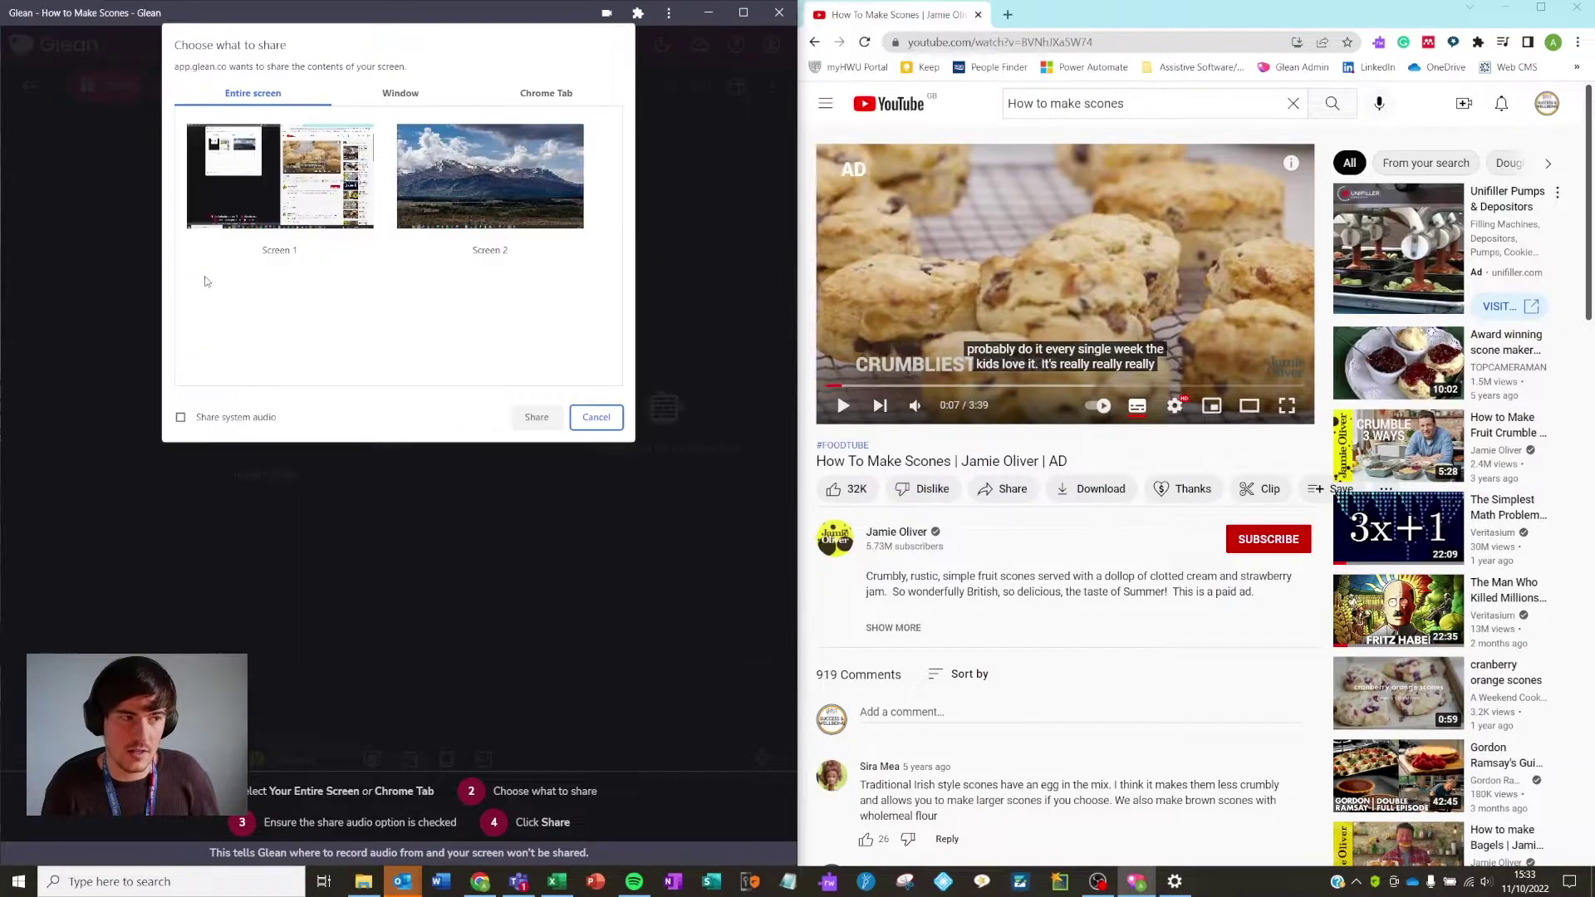
left_click(294, 192)
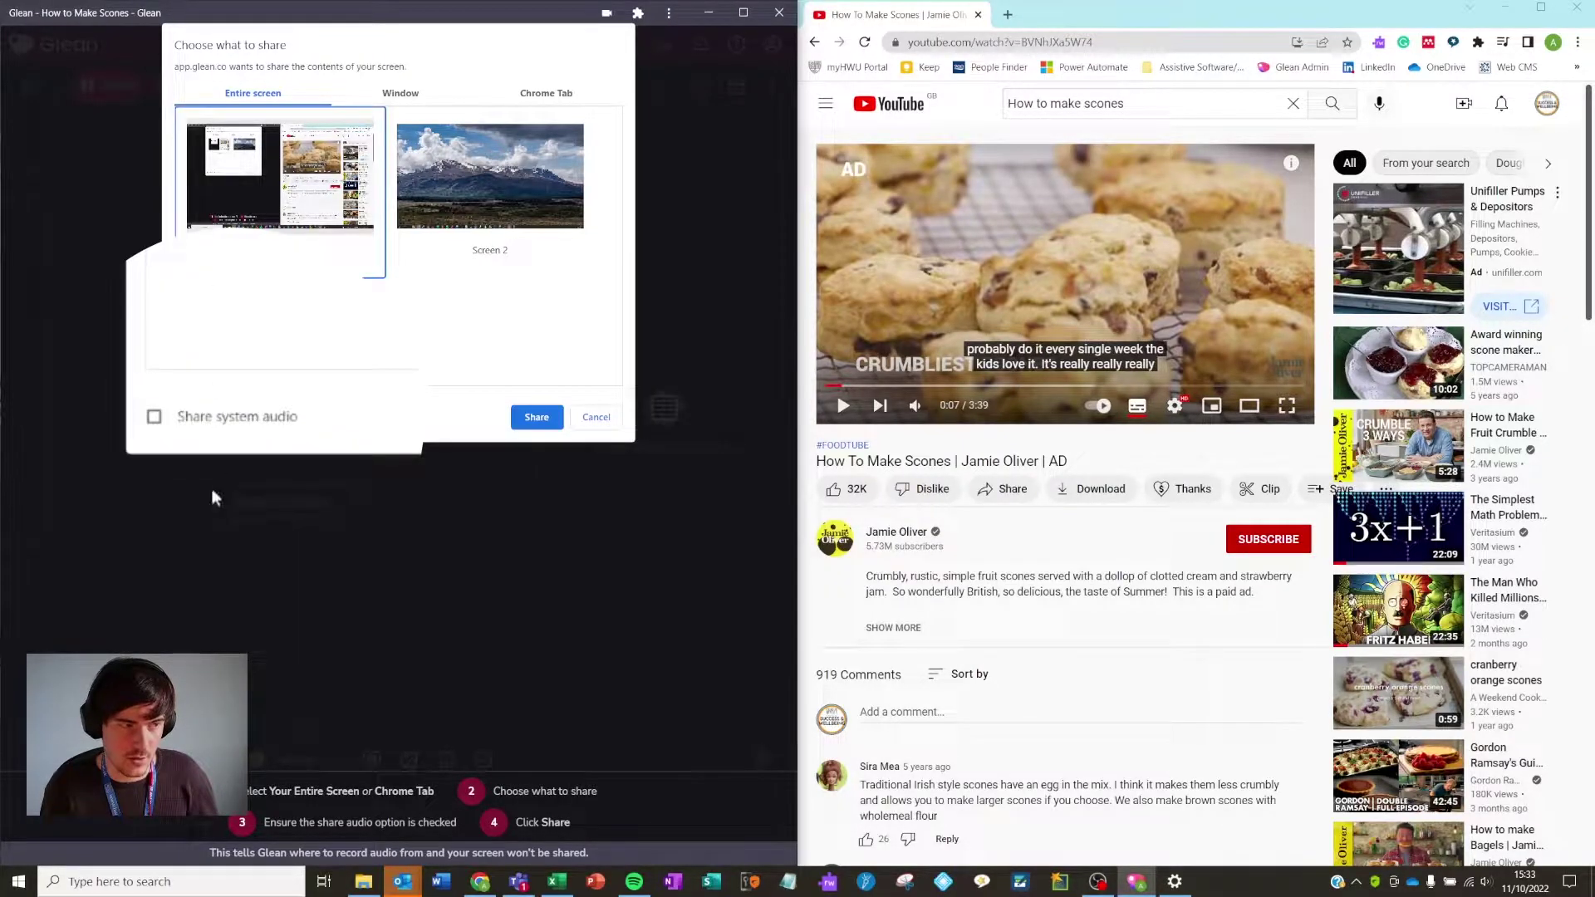
left_click(538, 420)
left_click(840, 405)
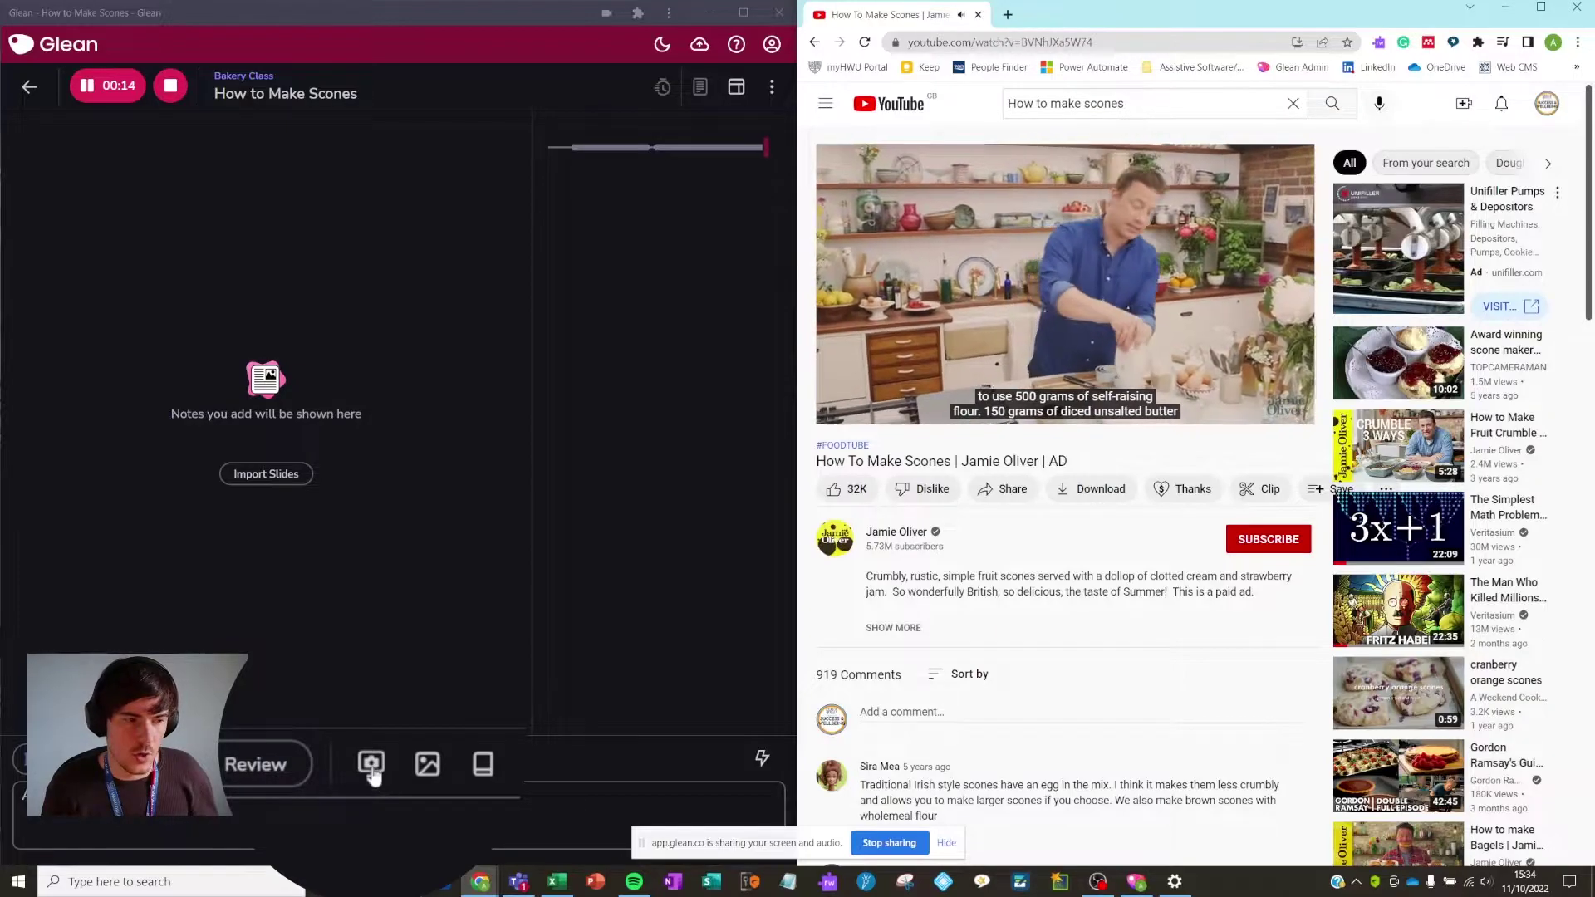
Capture a screenshot of the shared screen into the notes, then pause the video and end the recording.
left_click(371, 763)
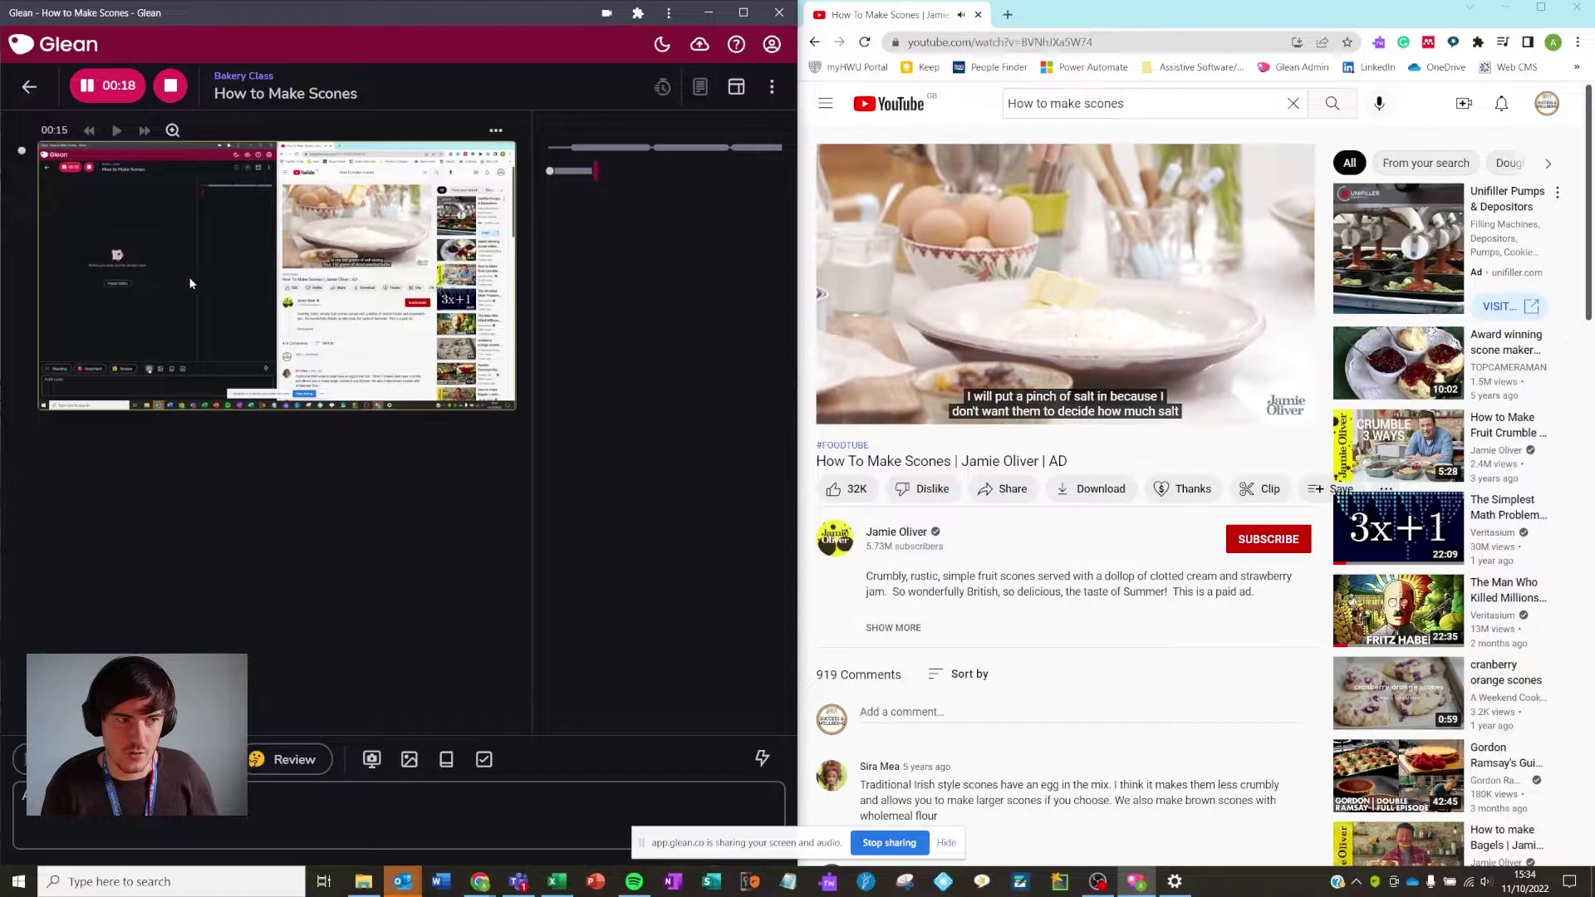
left_click(842, 405)
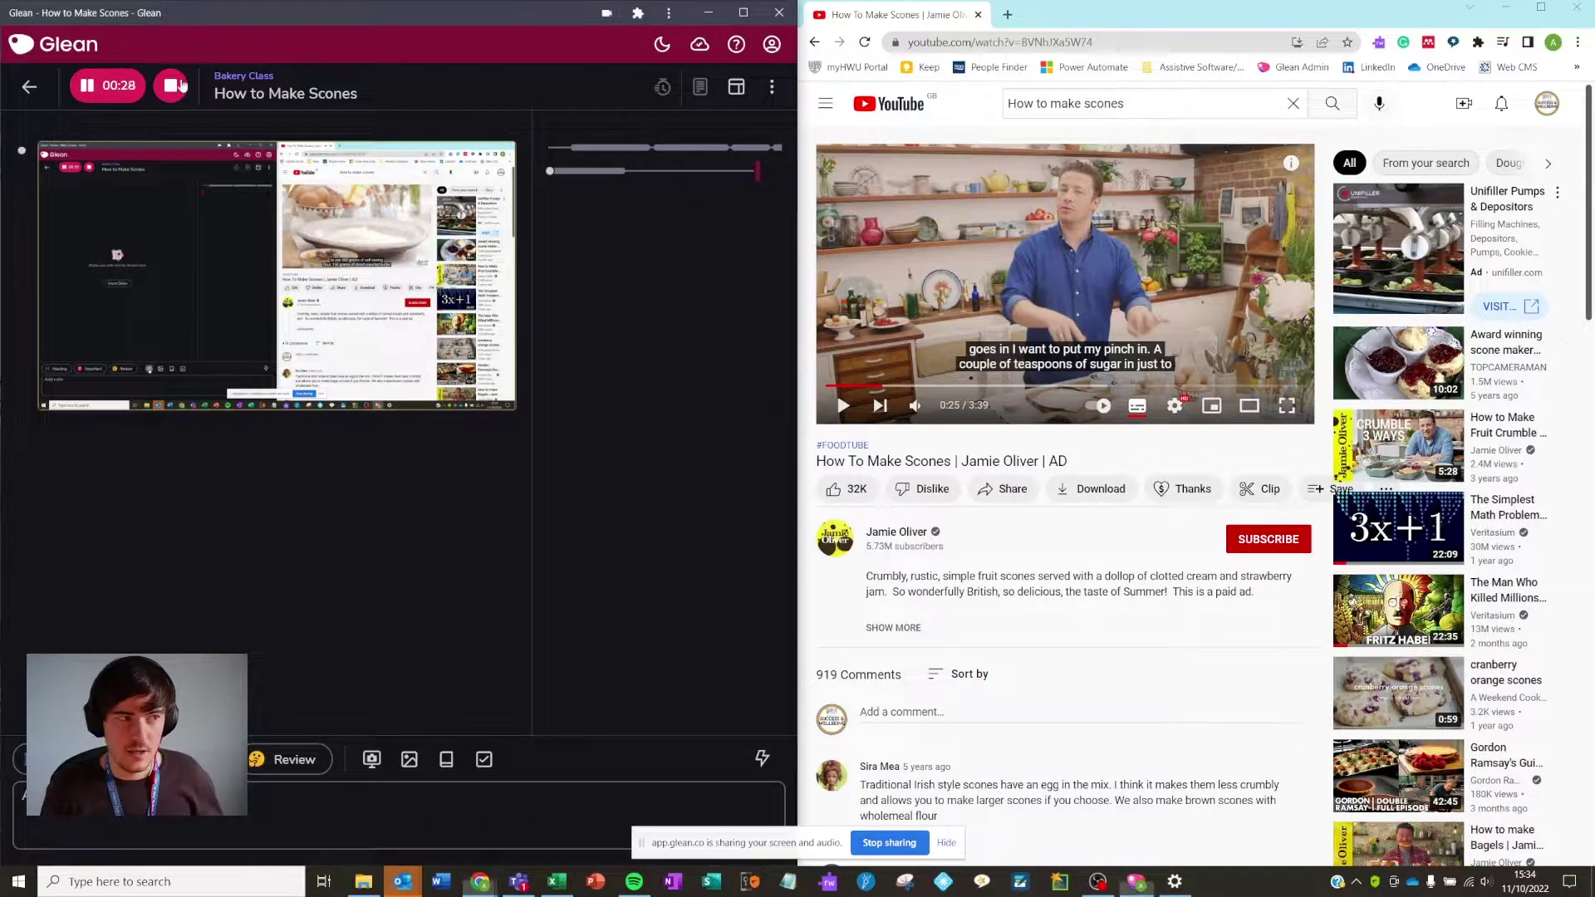
left_click(170, 86)
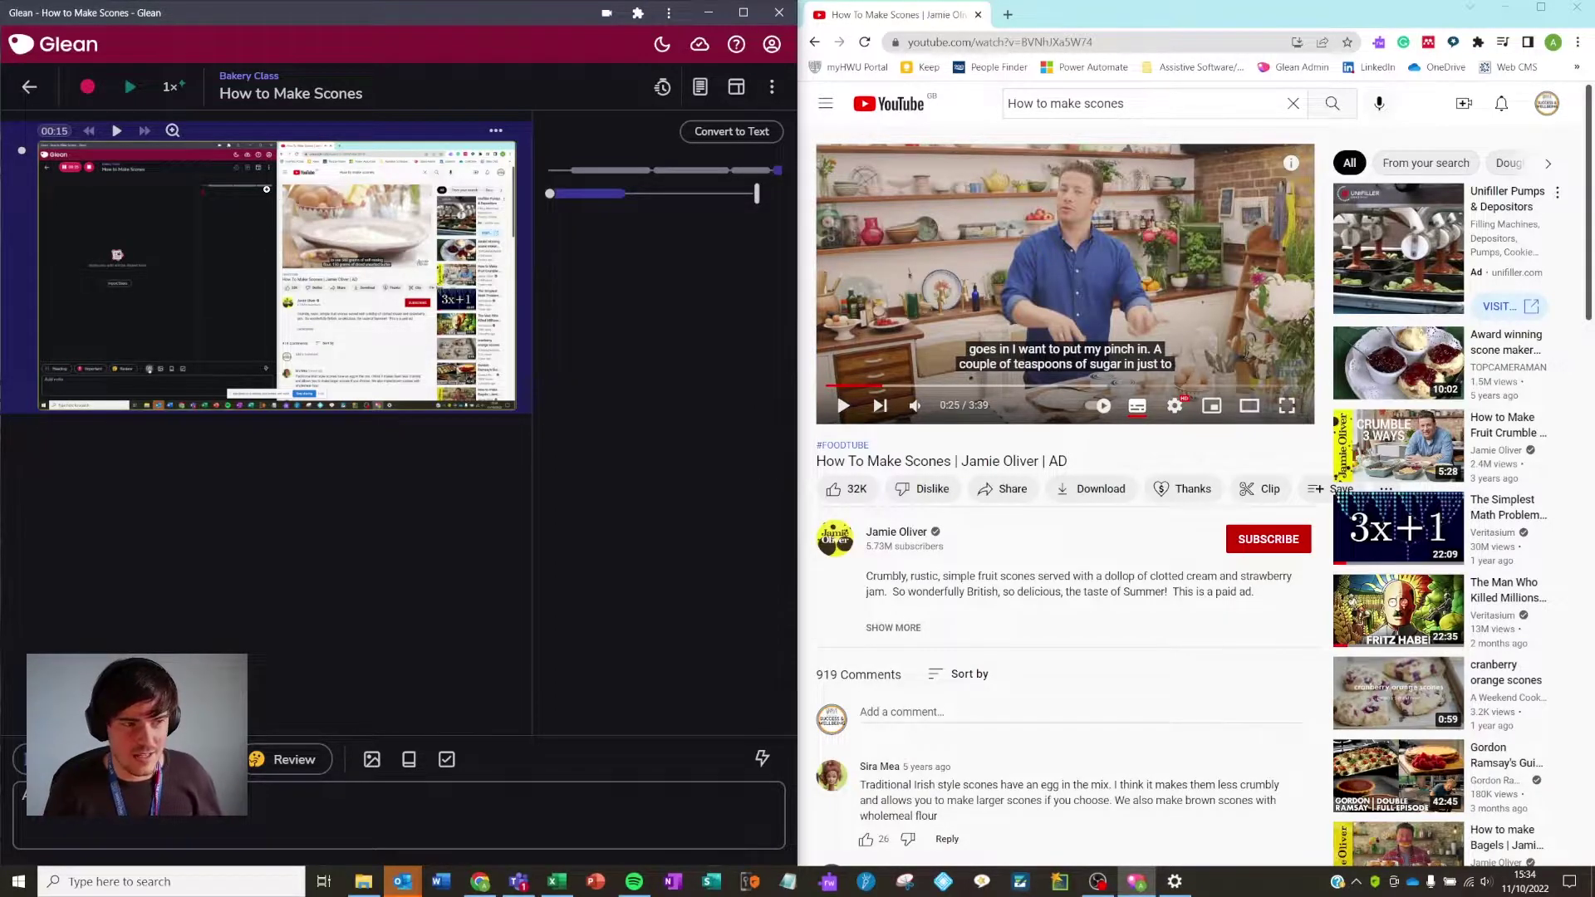
Start another Screen Audio recording, sharing the "How To Make Scones | Jamie Oliver | AD" YouTube Chrome tab with tab audio.
left_click(87, 87)
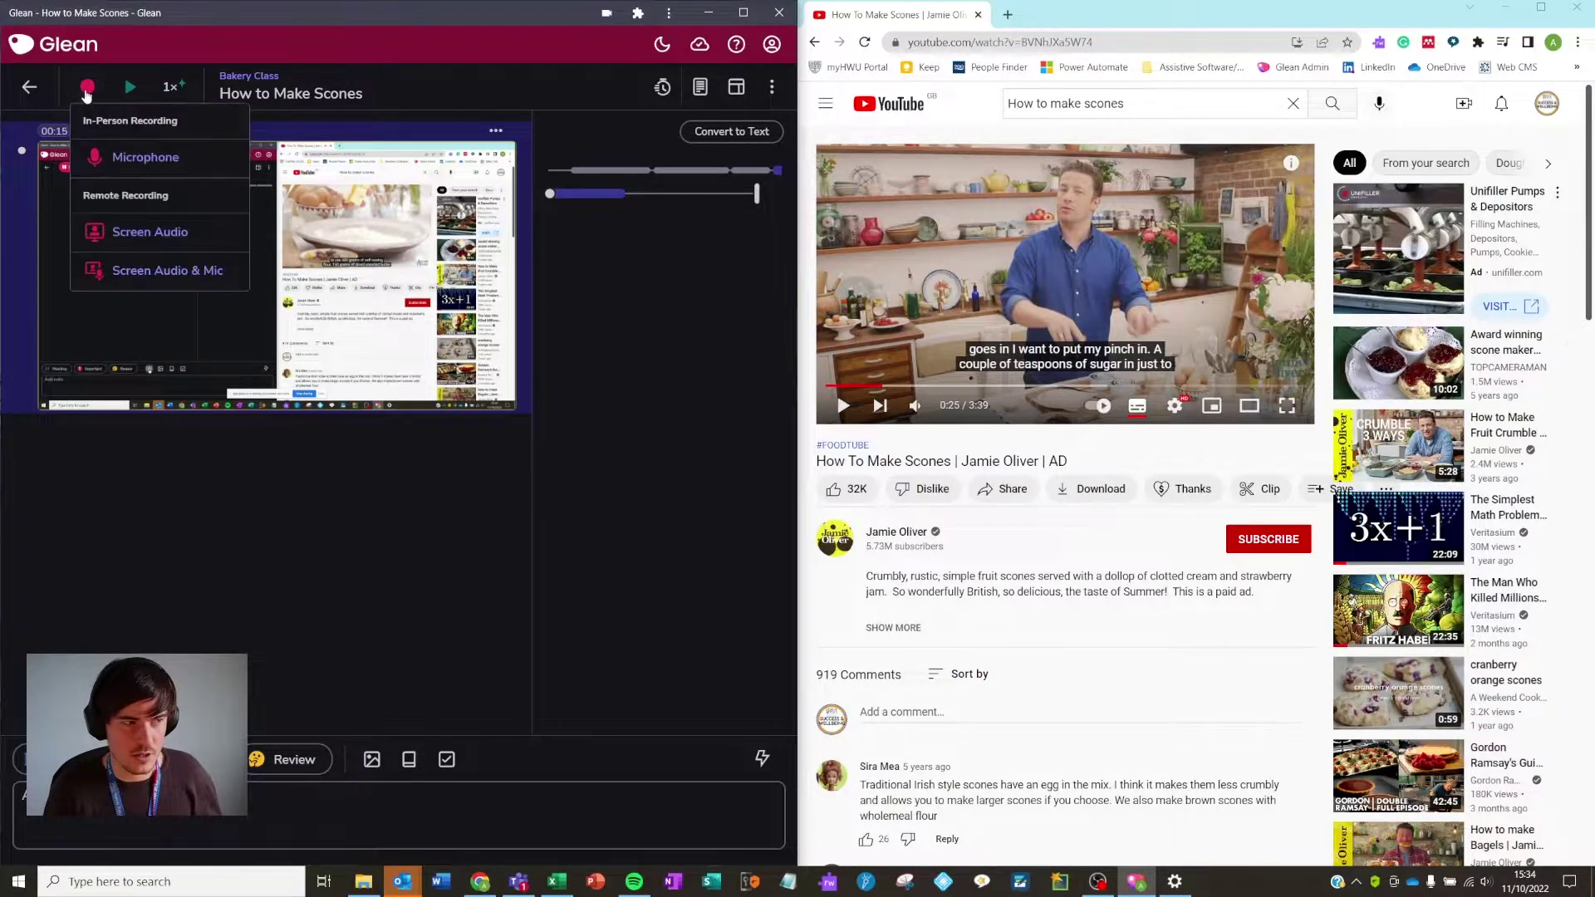
left_click(153, 232)
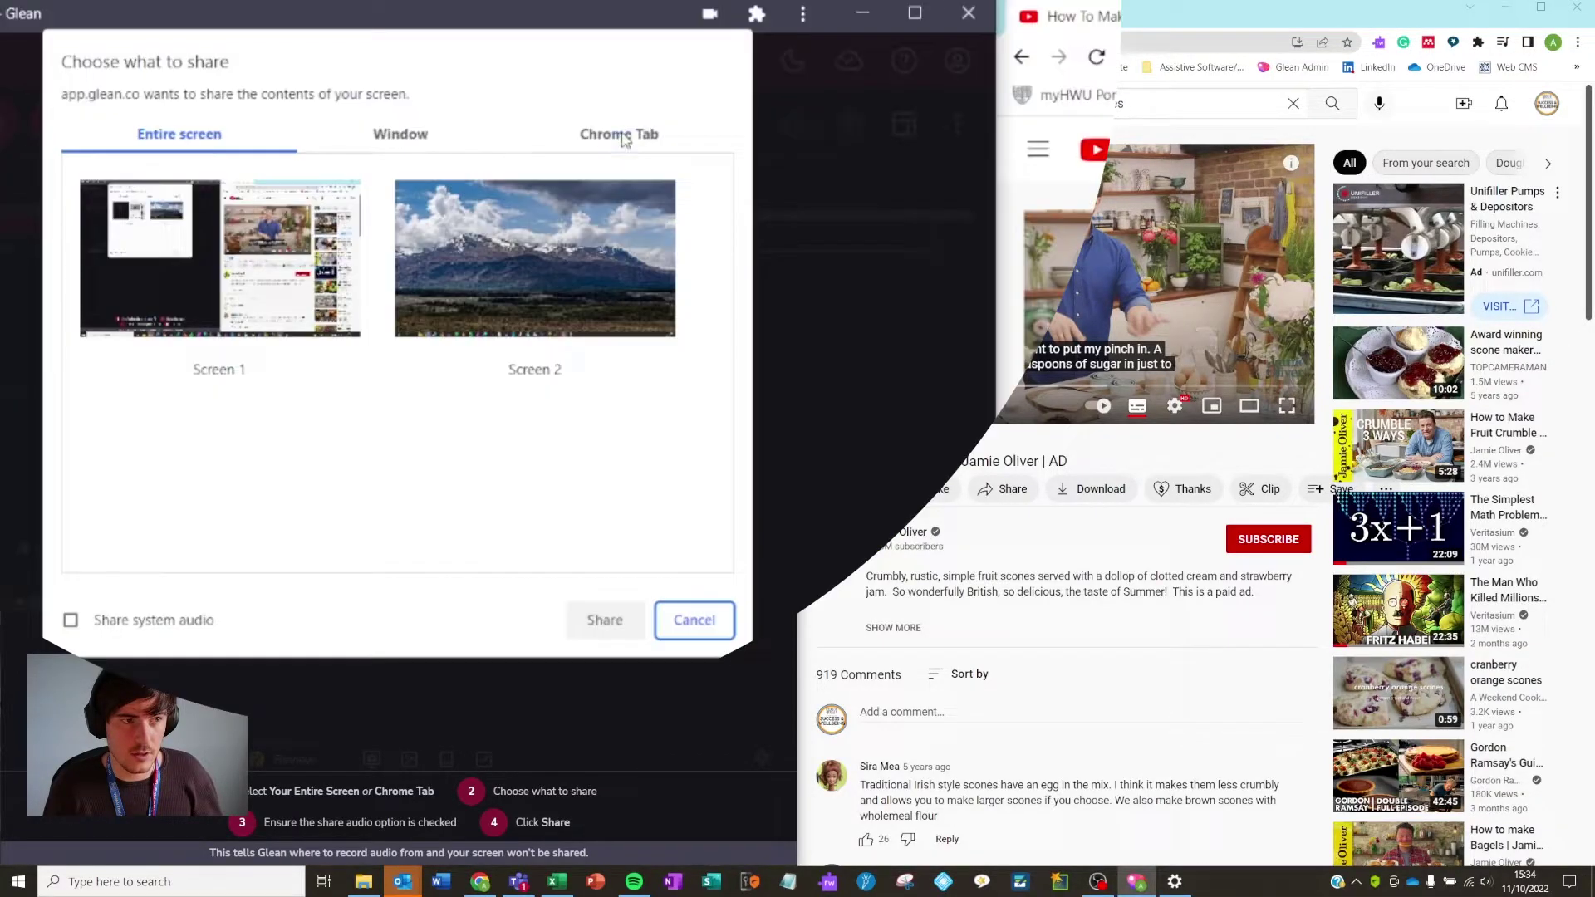
left_click(545, 93)
left_click(252, 93)
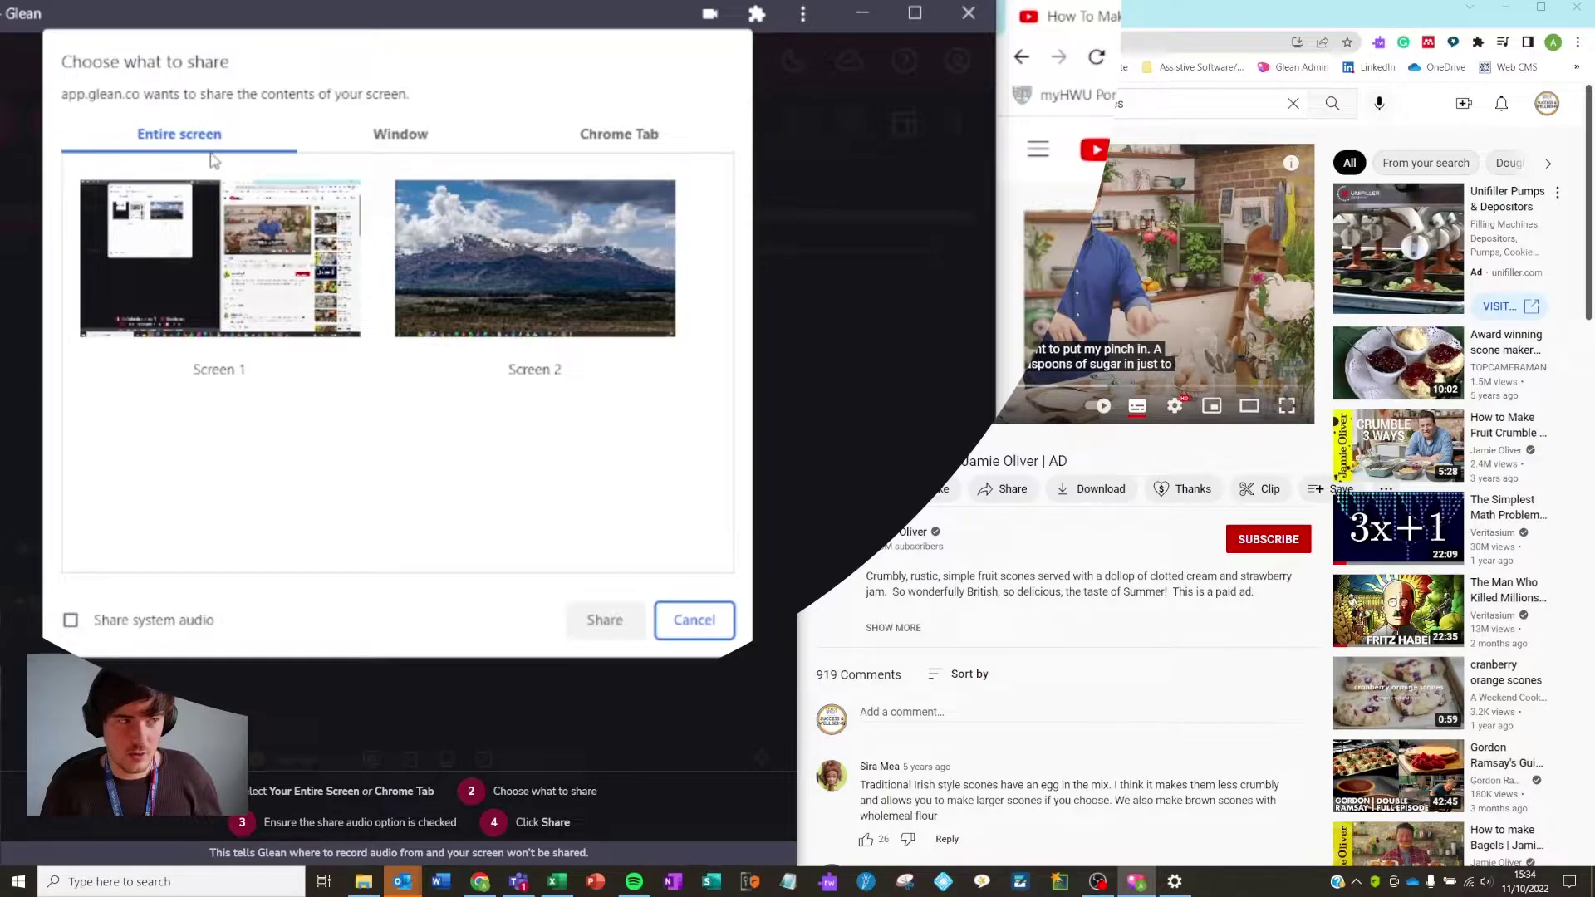
left_click(627, 150)
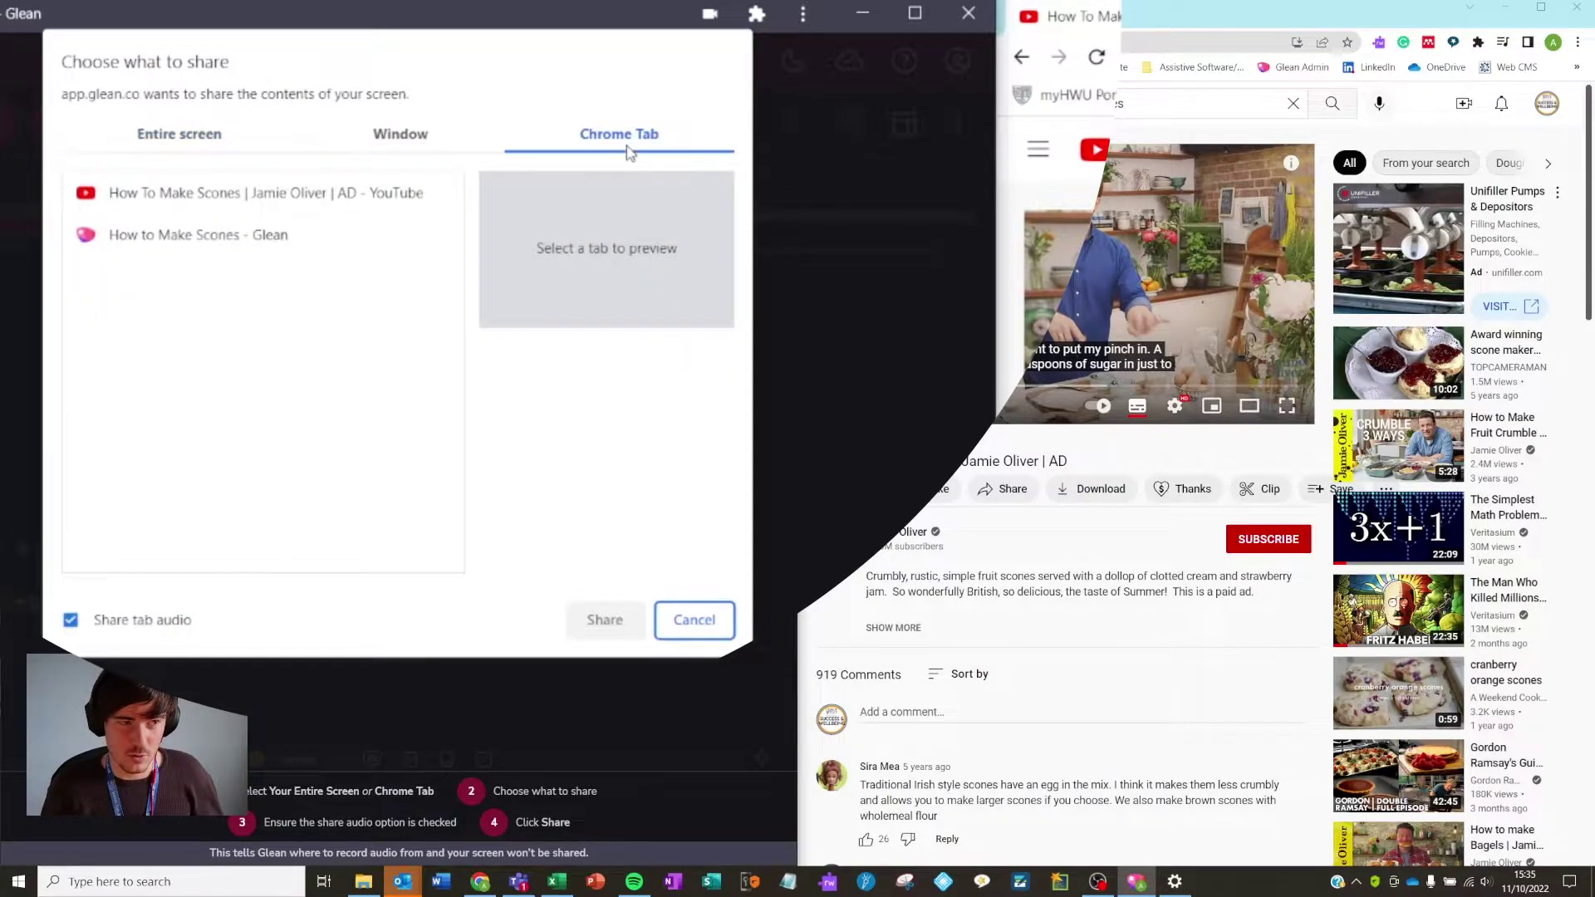
left_click(399, 136)
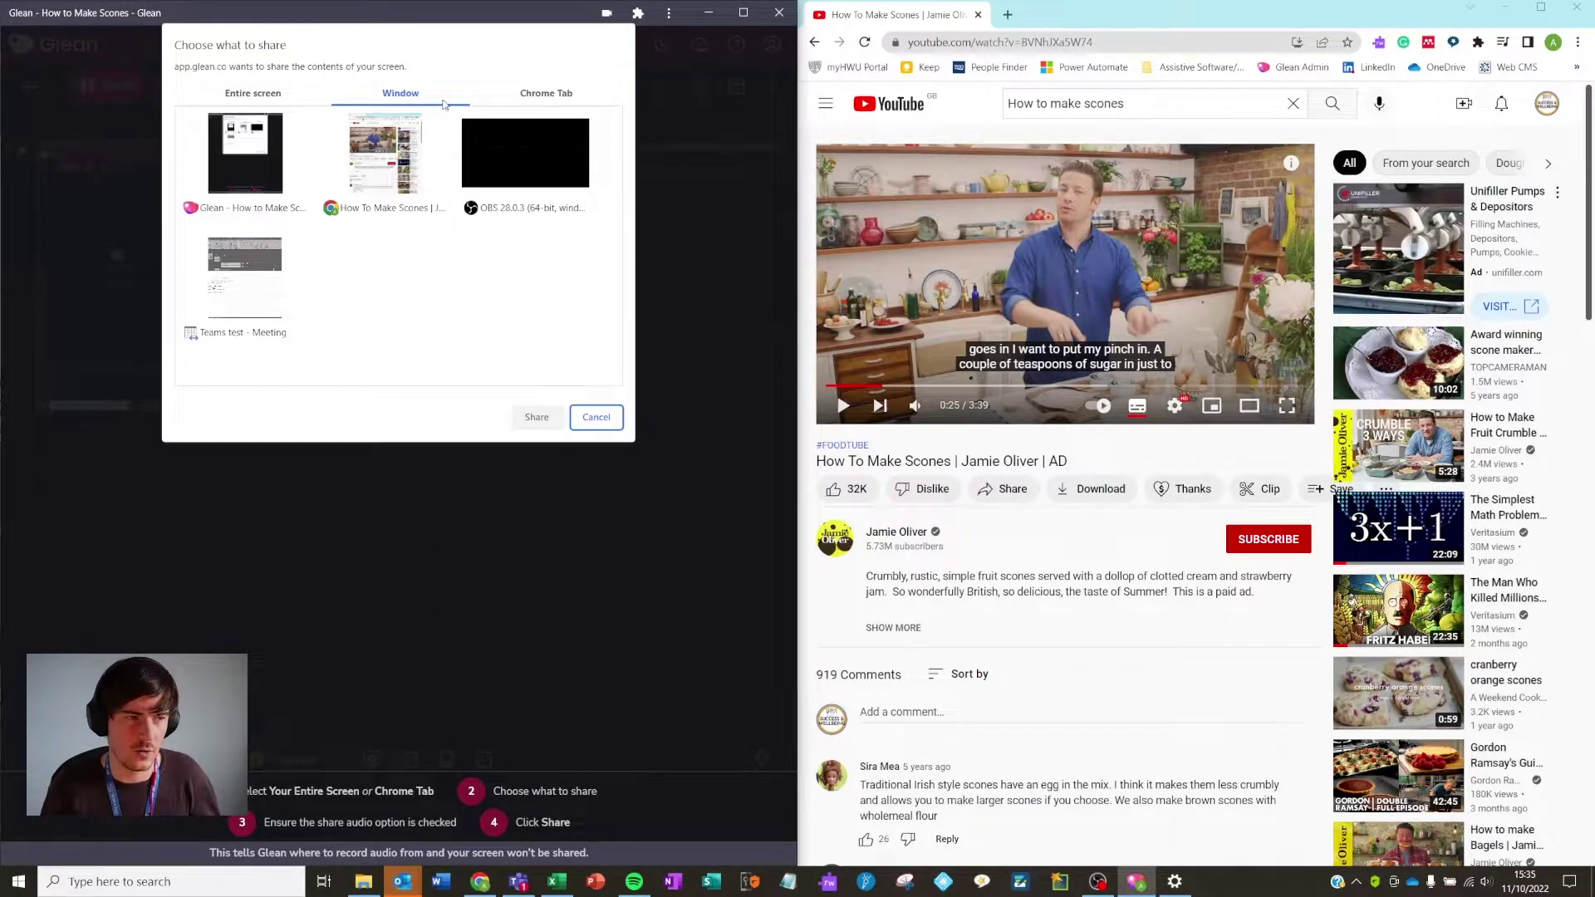
left_click(271, 96)
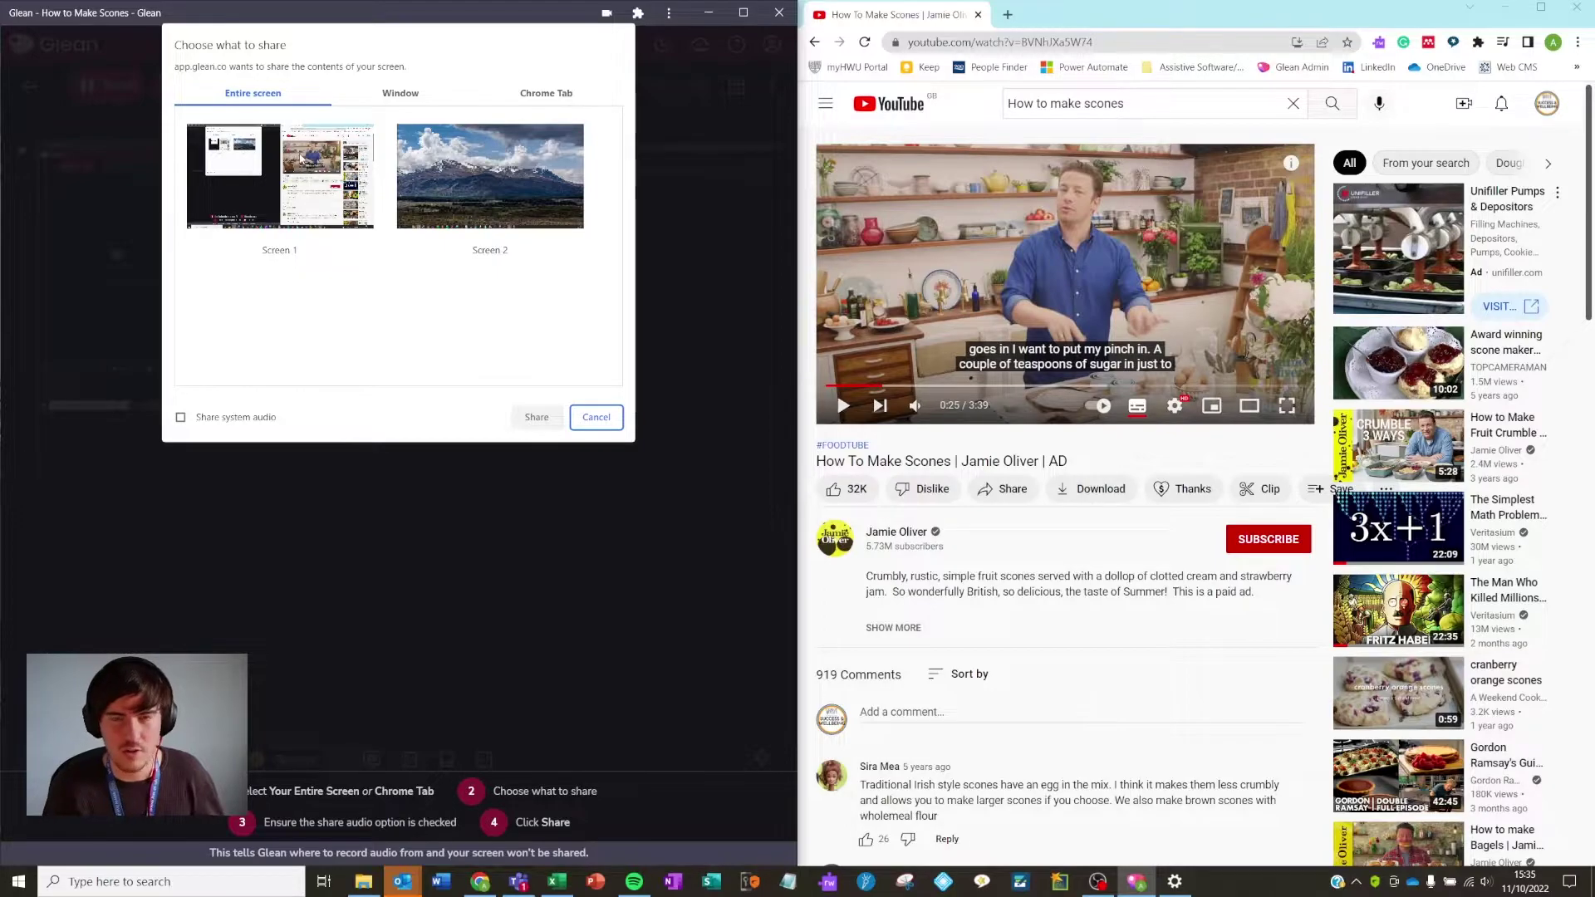
left_click(532, 93)
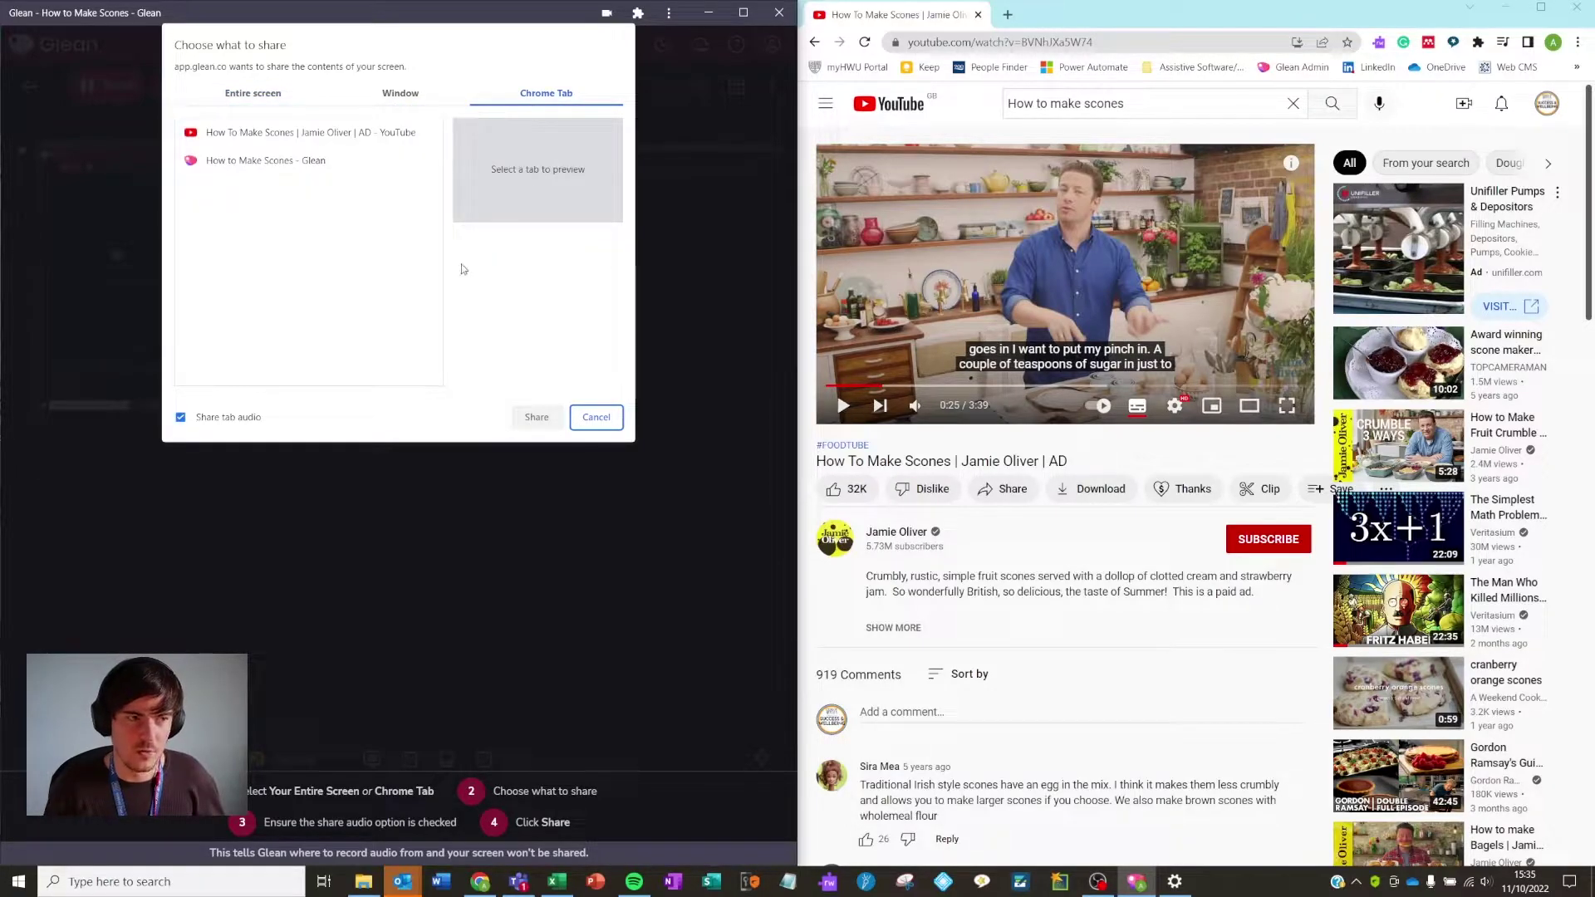
left_click(312, 135)
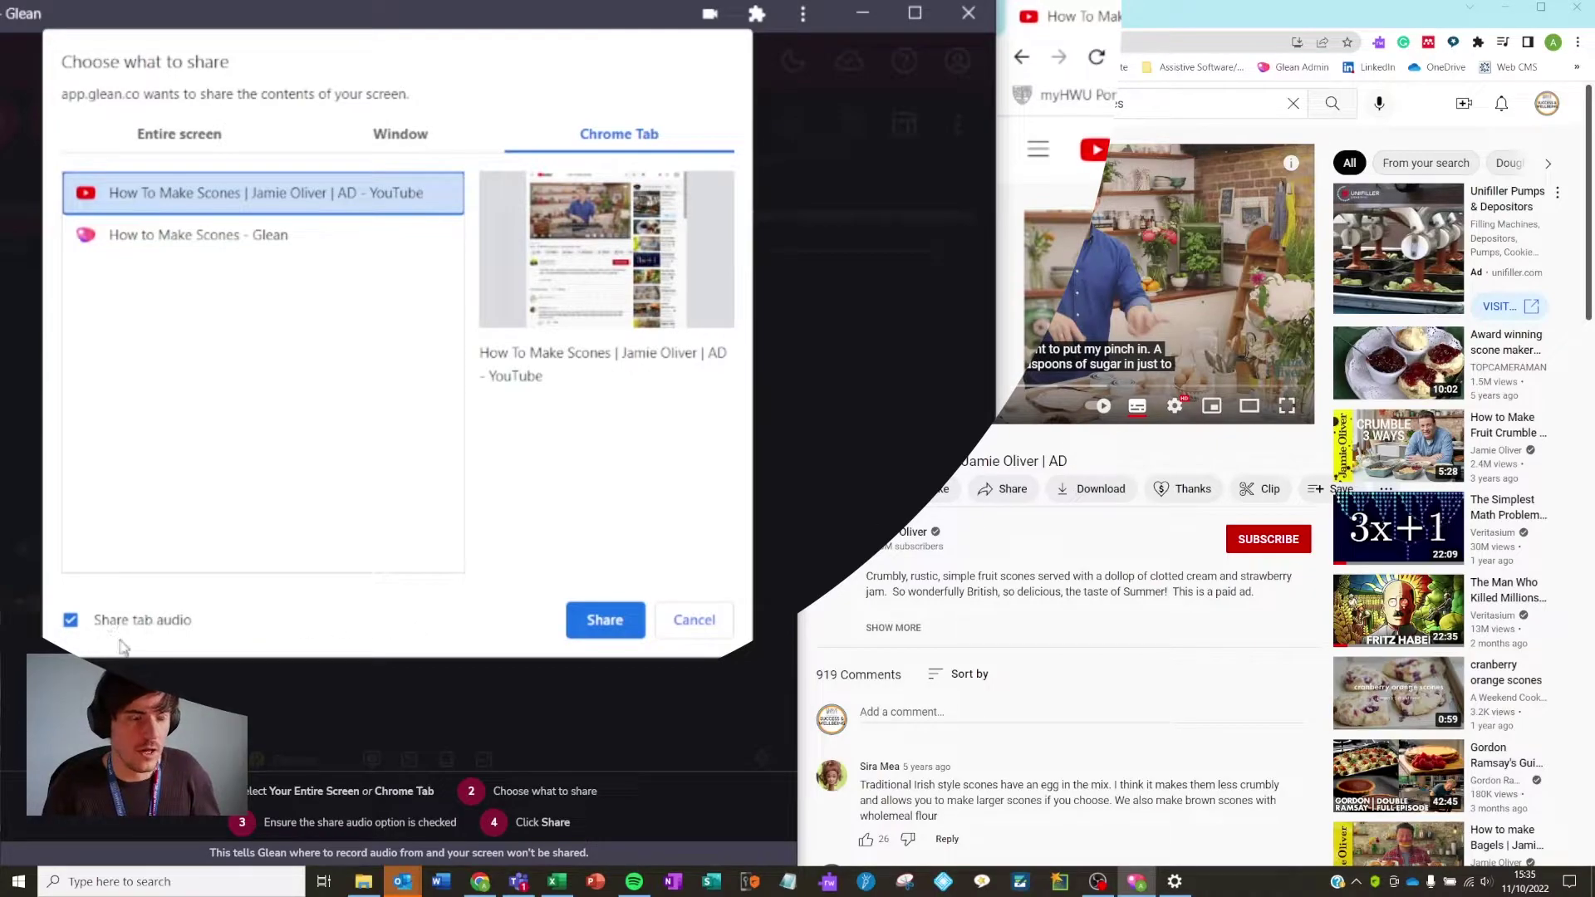
left_click(605, 620)
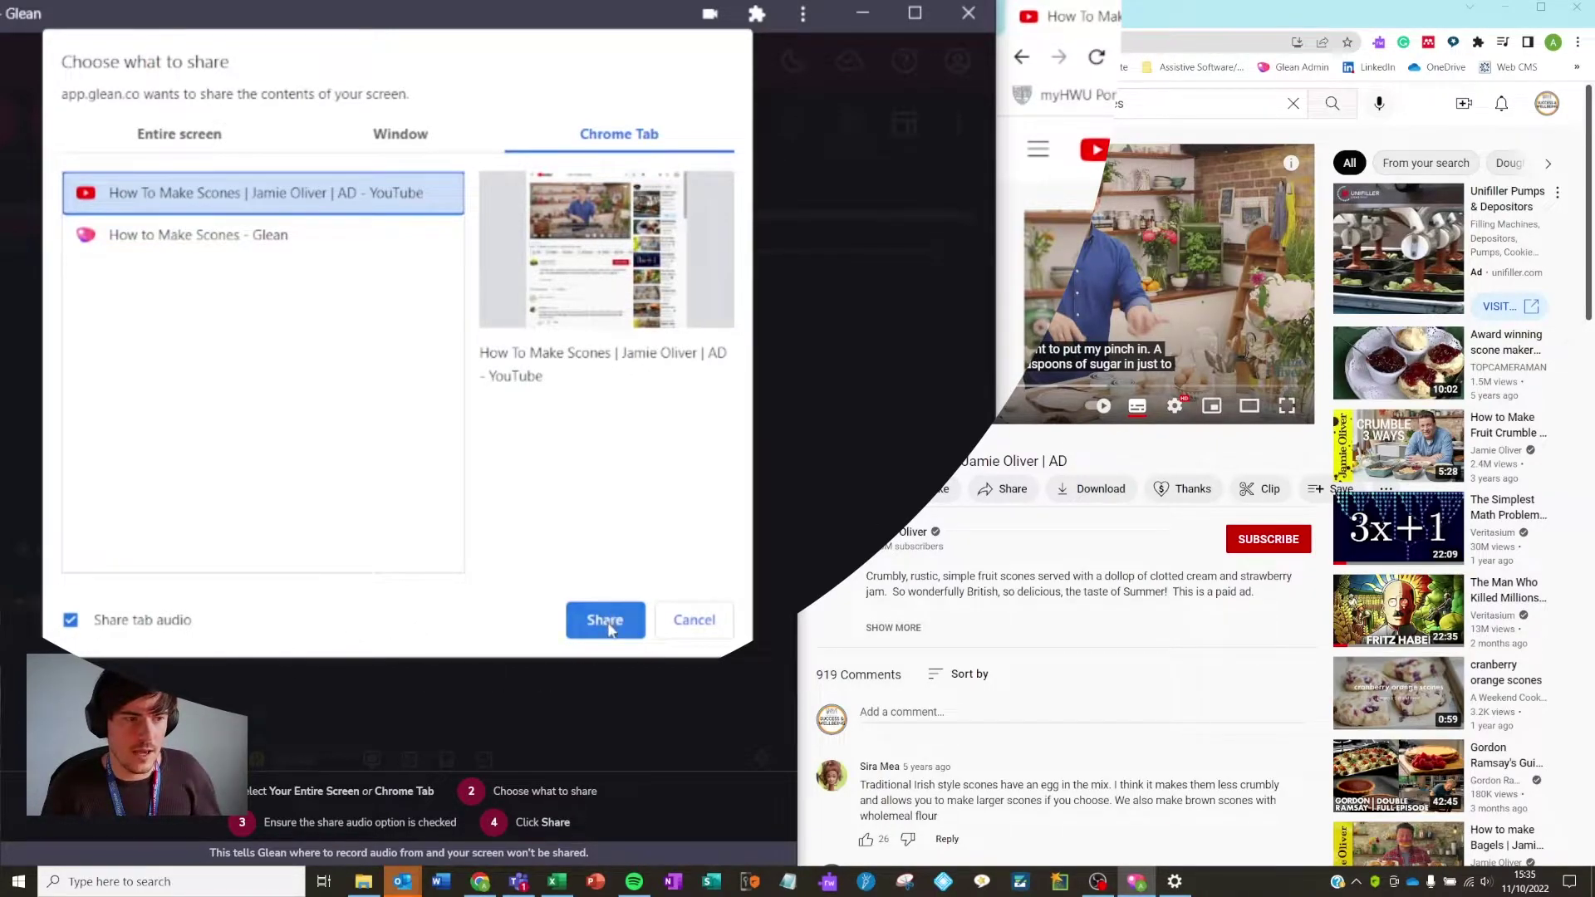
mouse_move(220, 214)
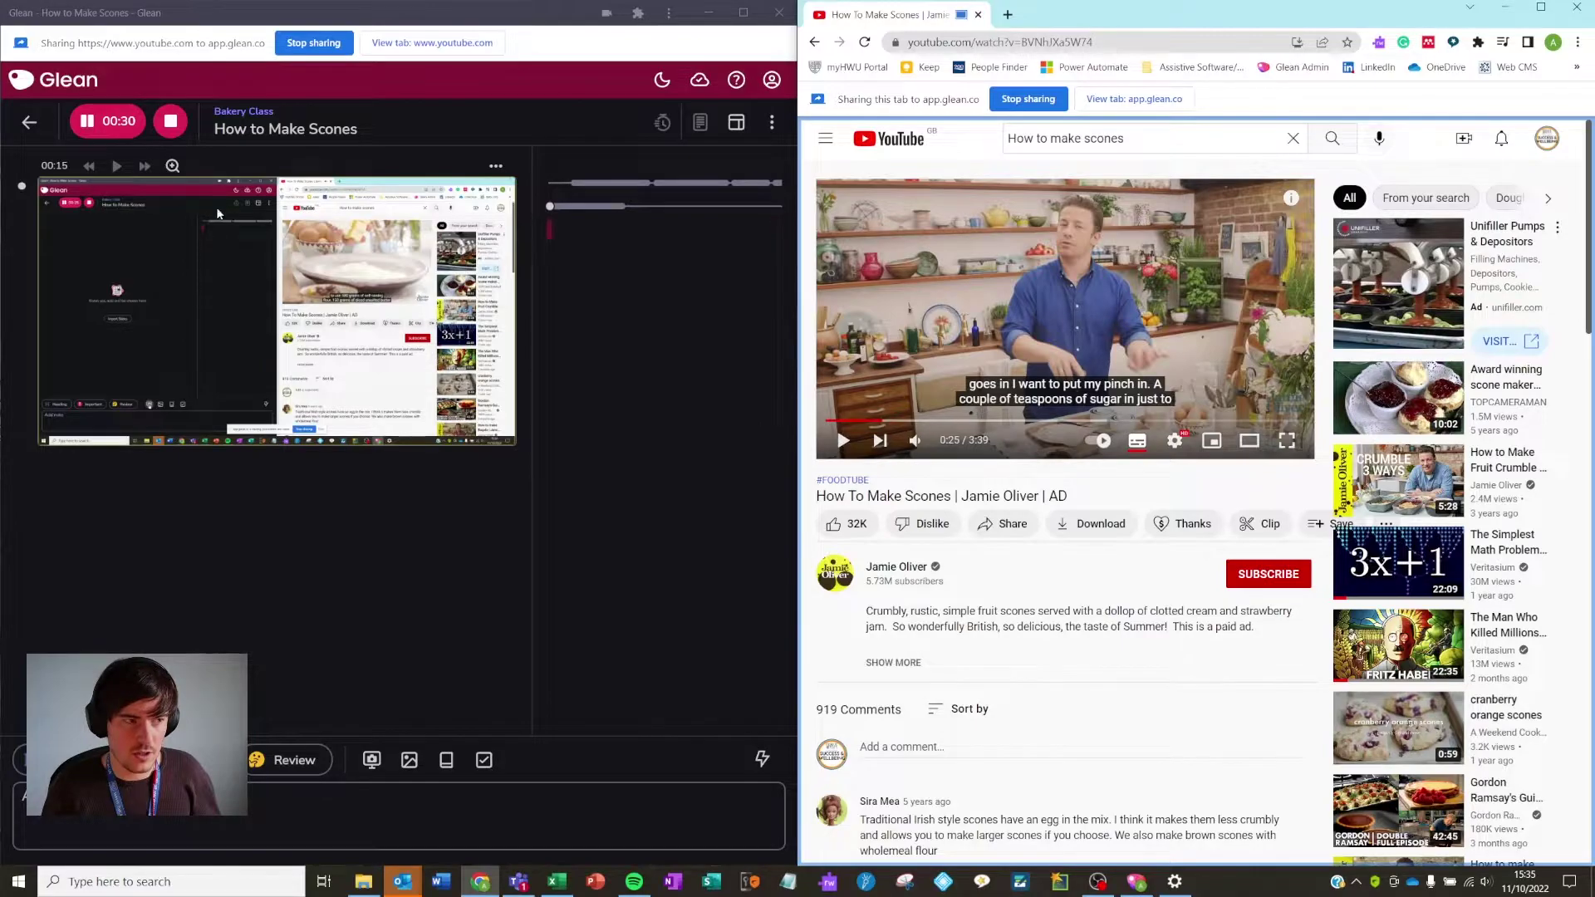
Capture the shared tab into the notes in normal view and with the video in full screen, and stop the recording.
left_click(371, 759)
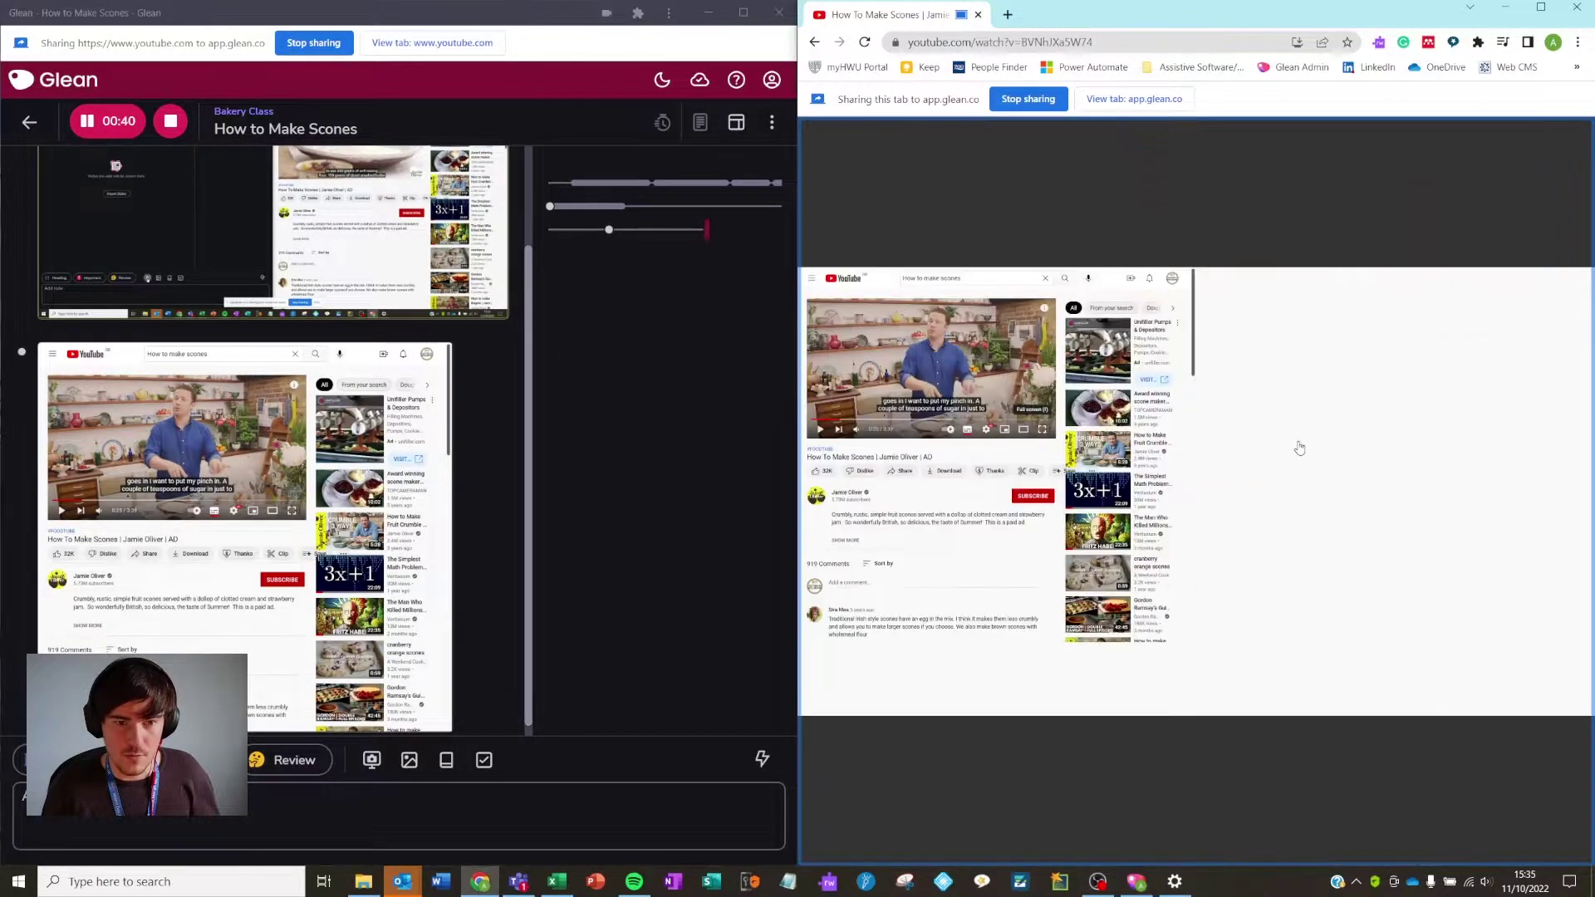
key("f")
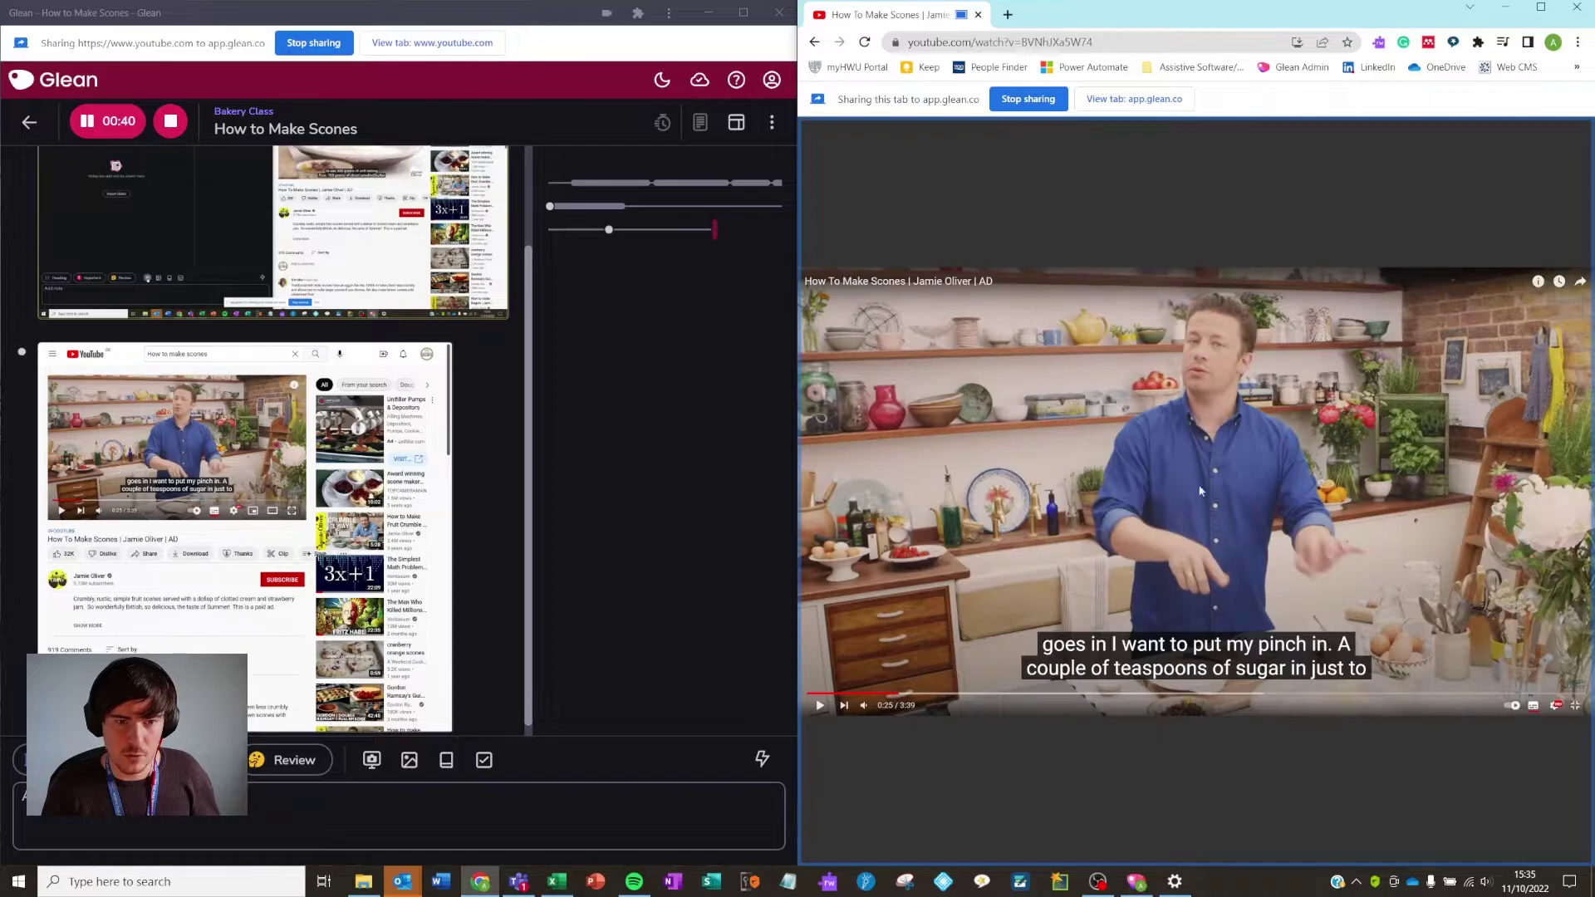
left_click(371, 760)
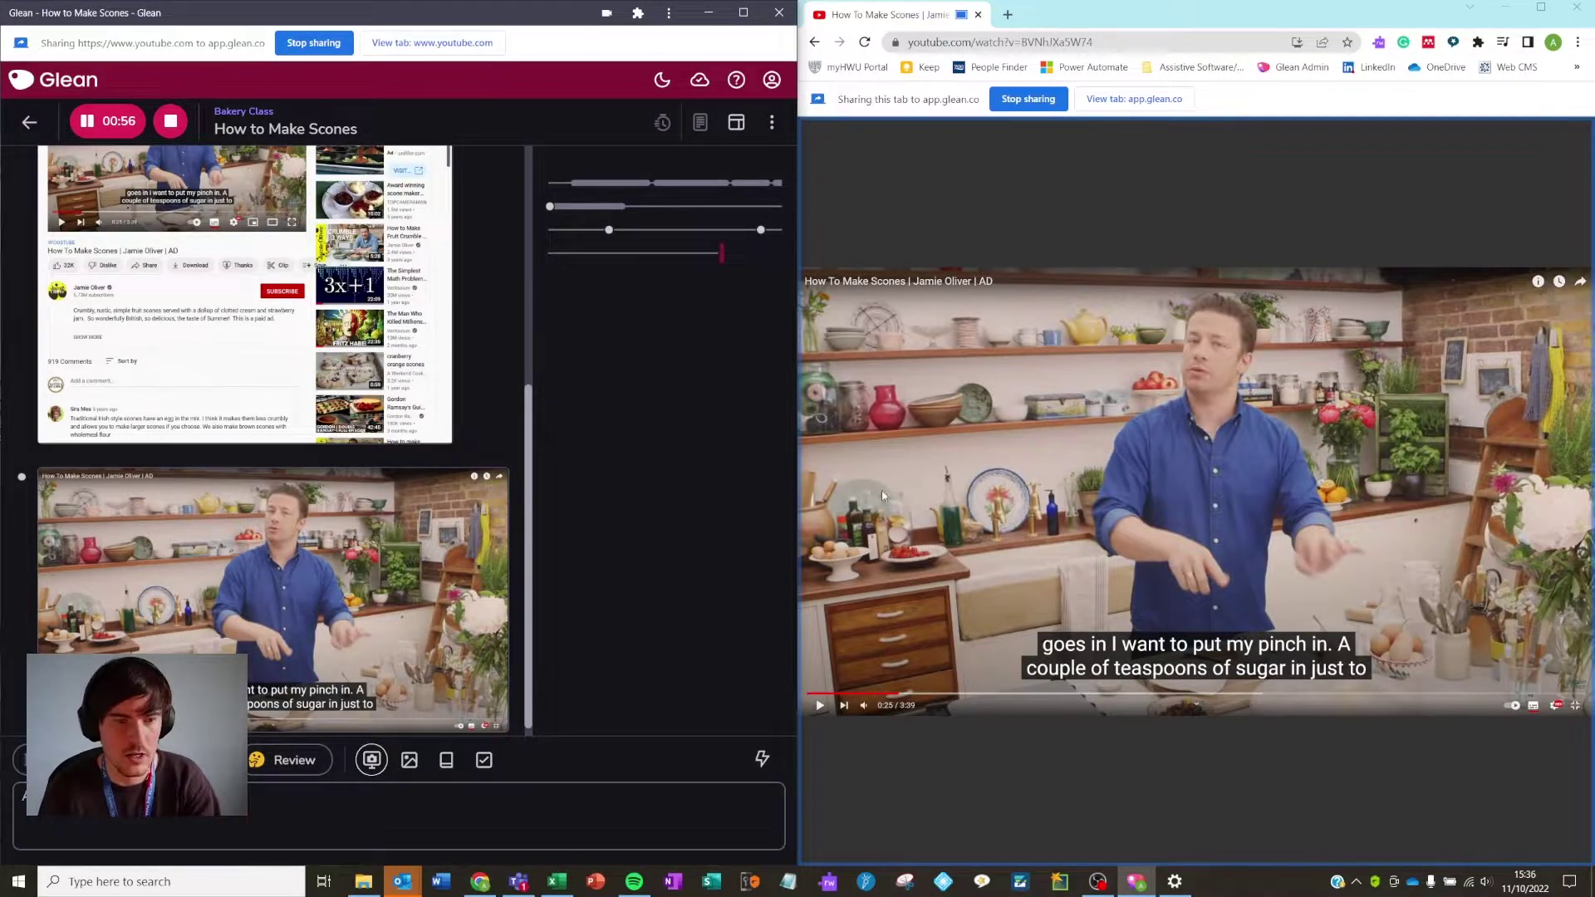
left_click(170, 121)
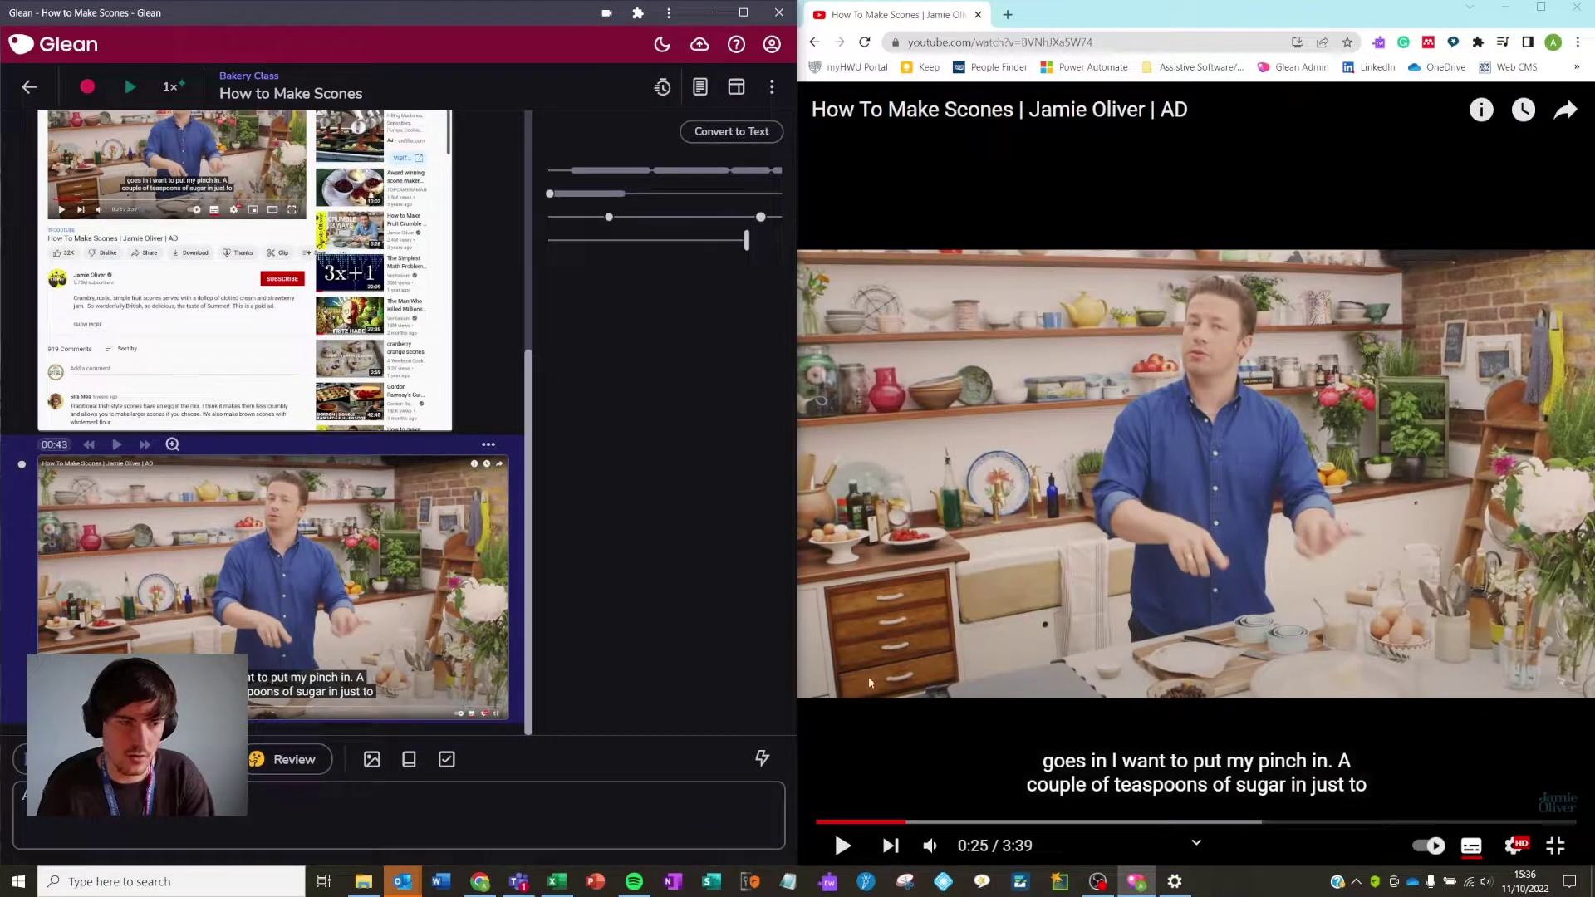
Bring up Microsoft Teams and start a Screen Audio recording in Glean that shares the entire Screen 1 with system audio.
left_click(519, 882)
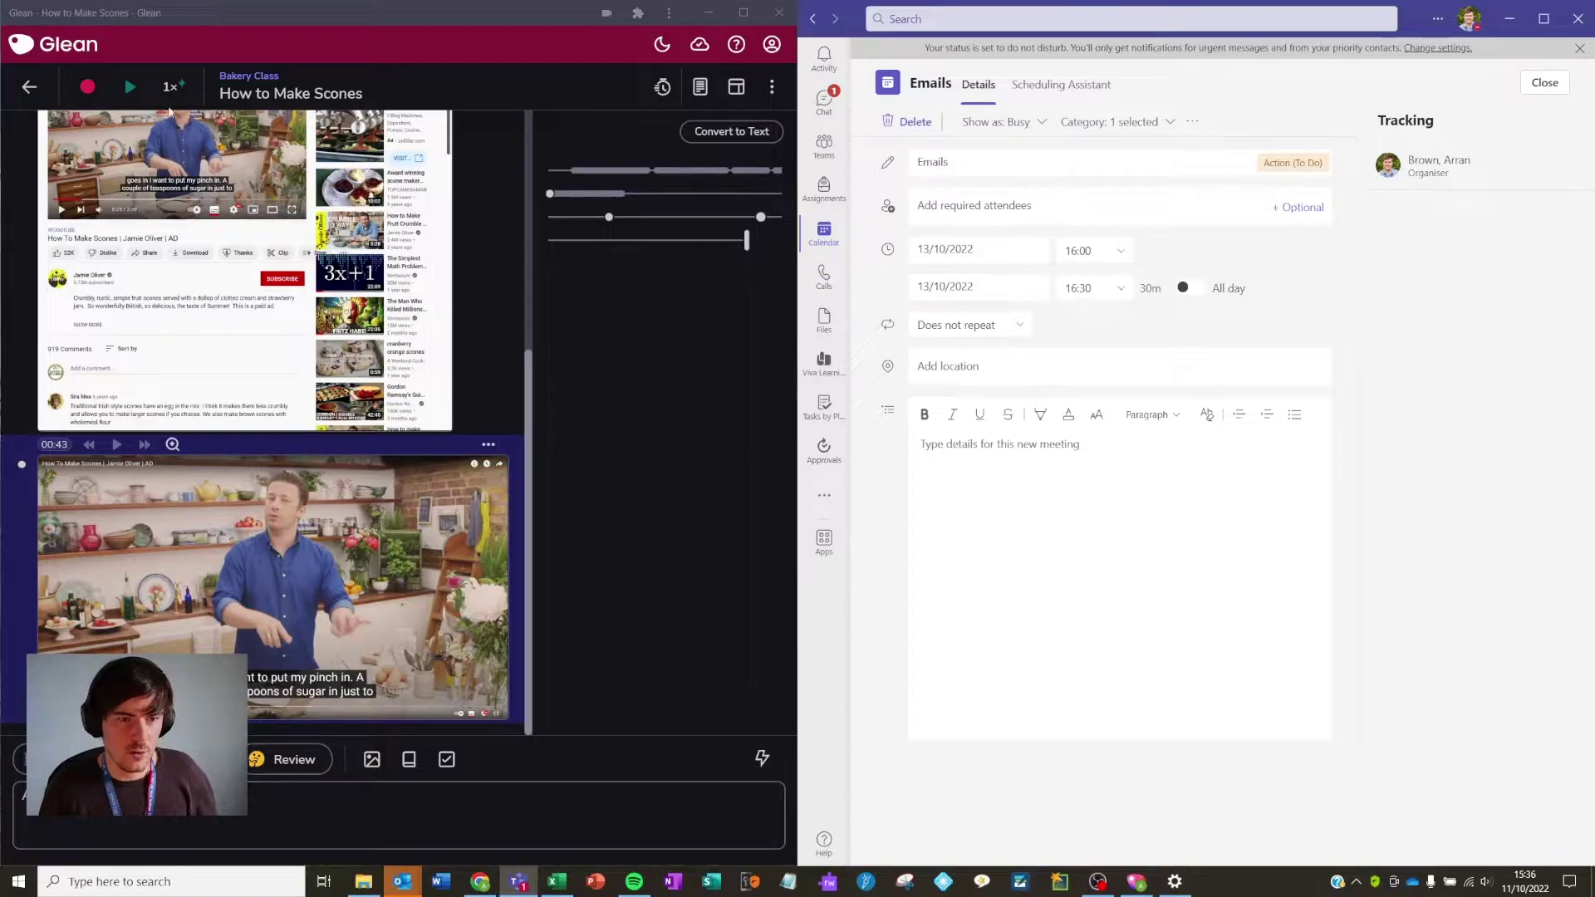
left_click(88, 90)
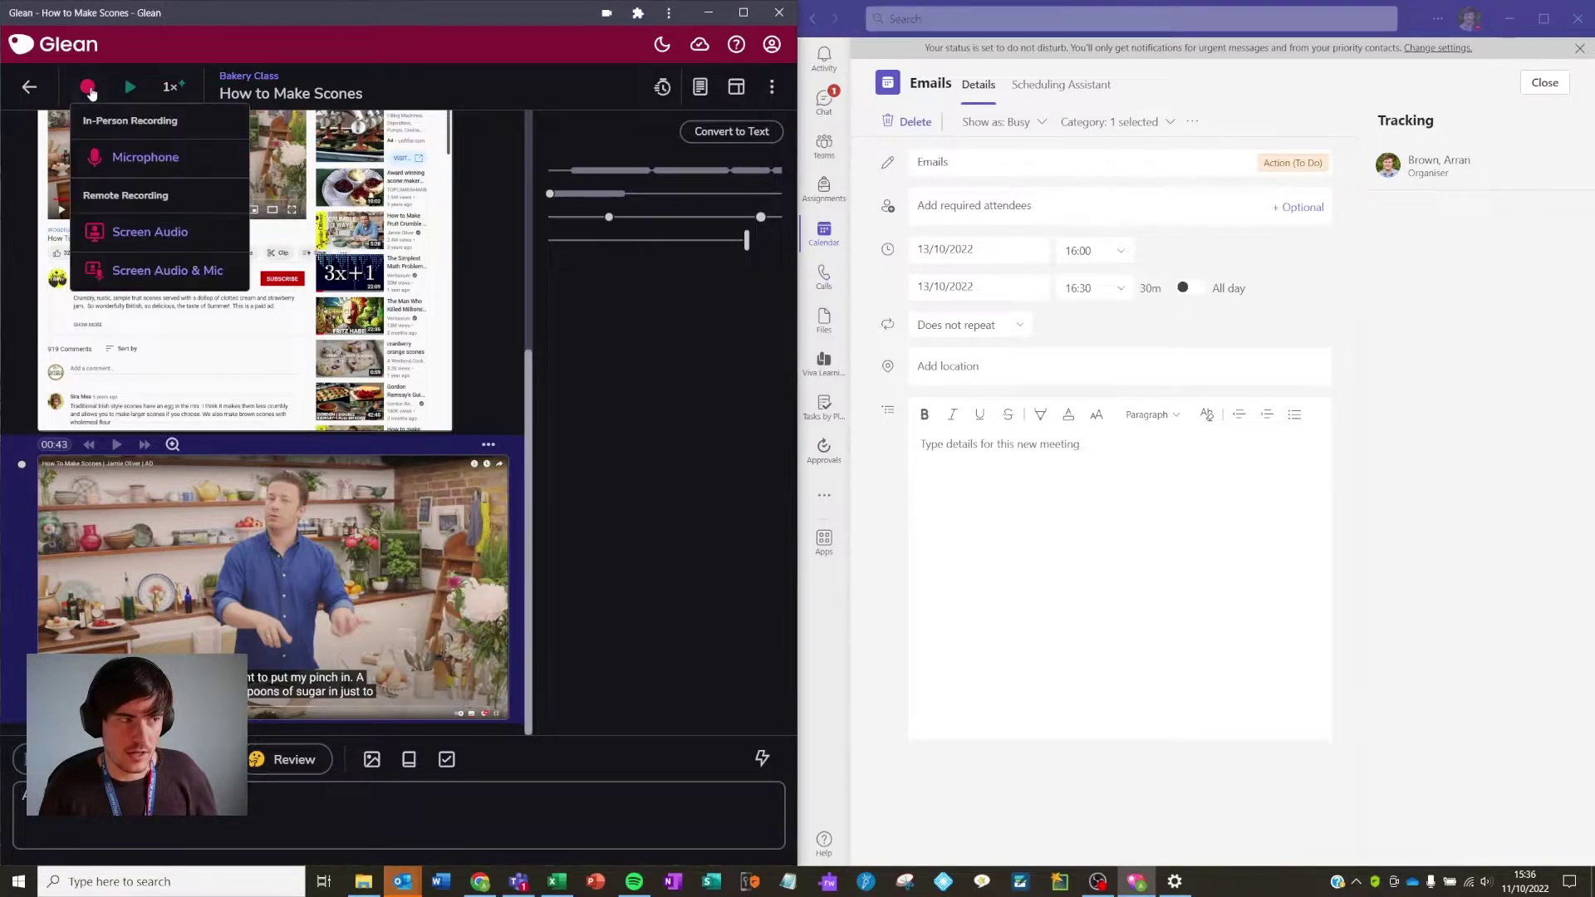
left_click(149, 235)
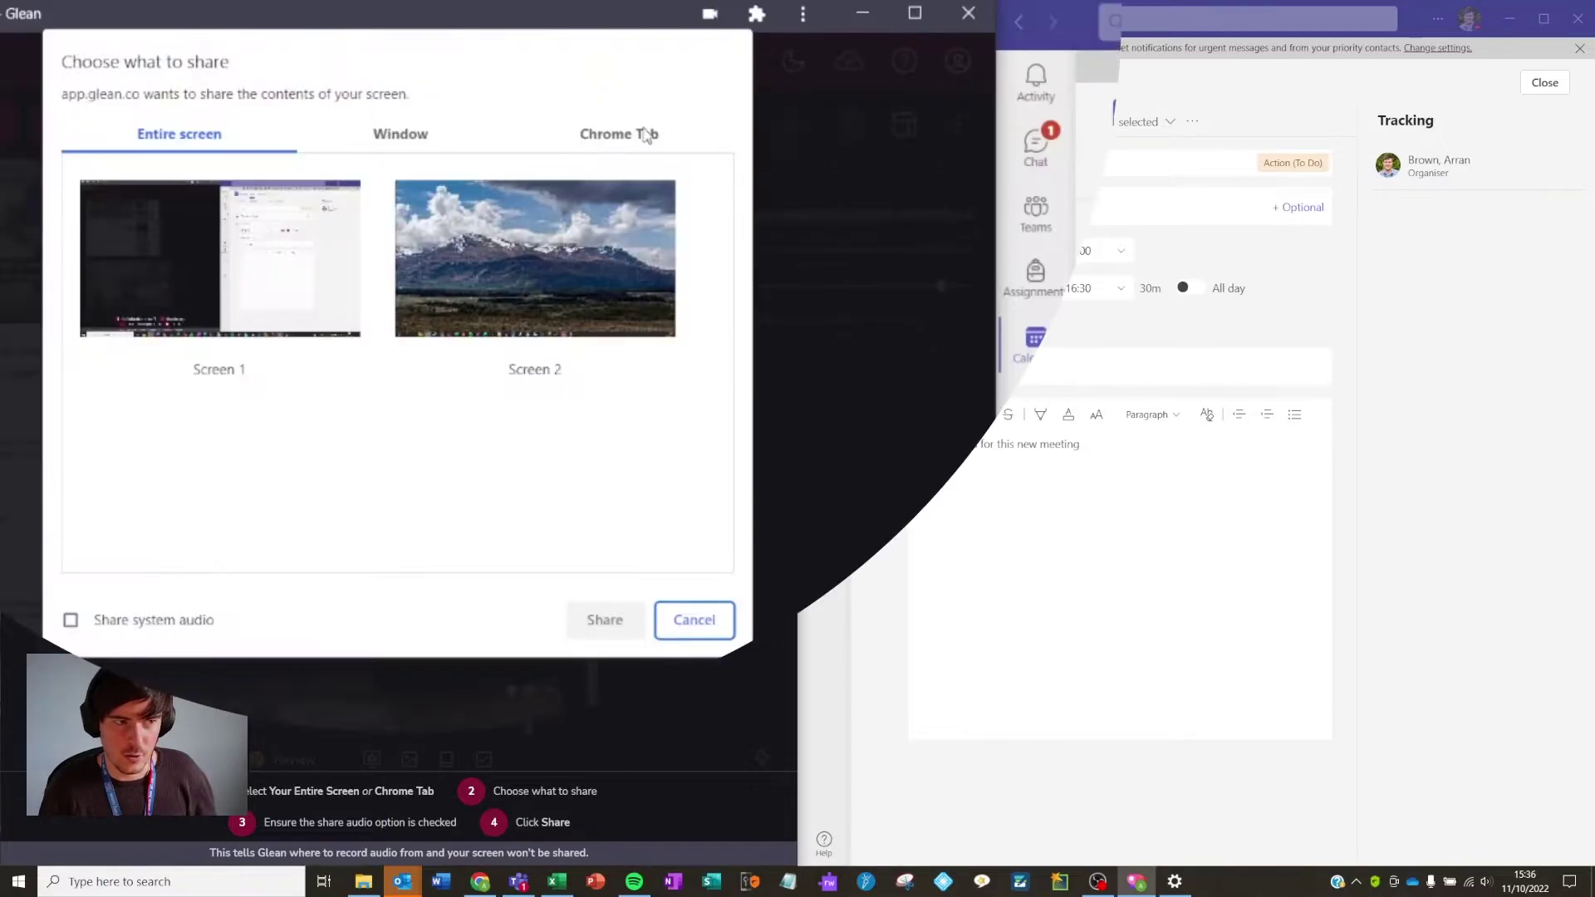
left_click(646, 137)
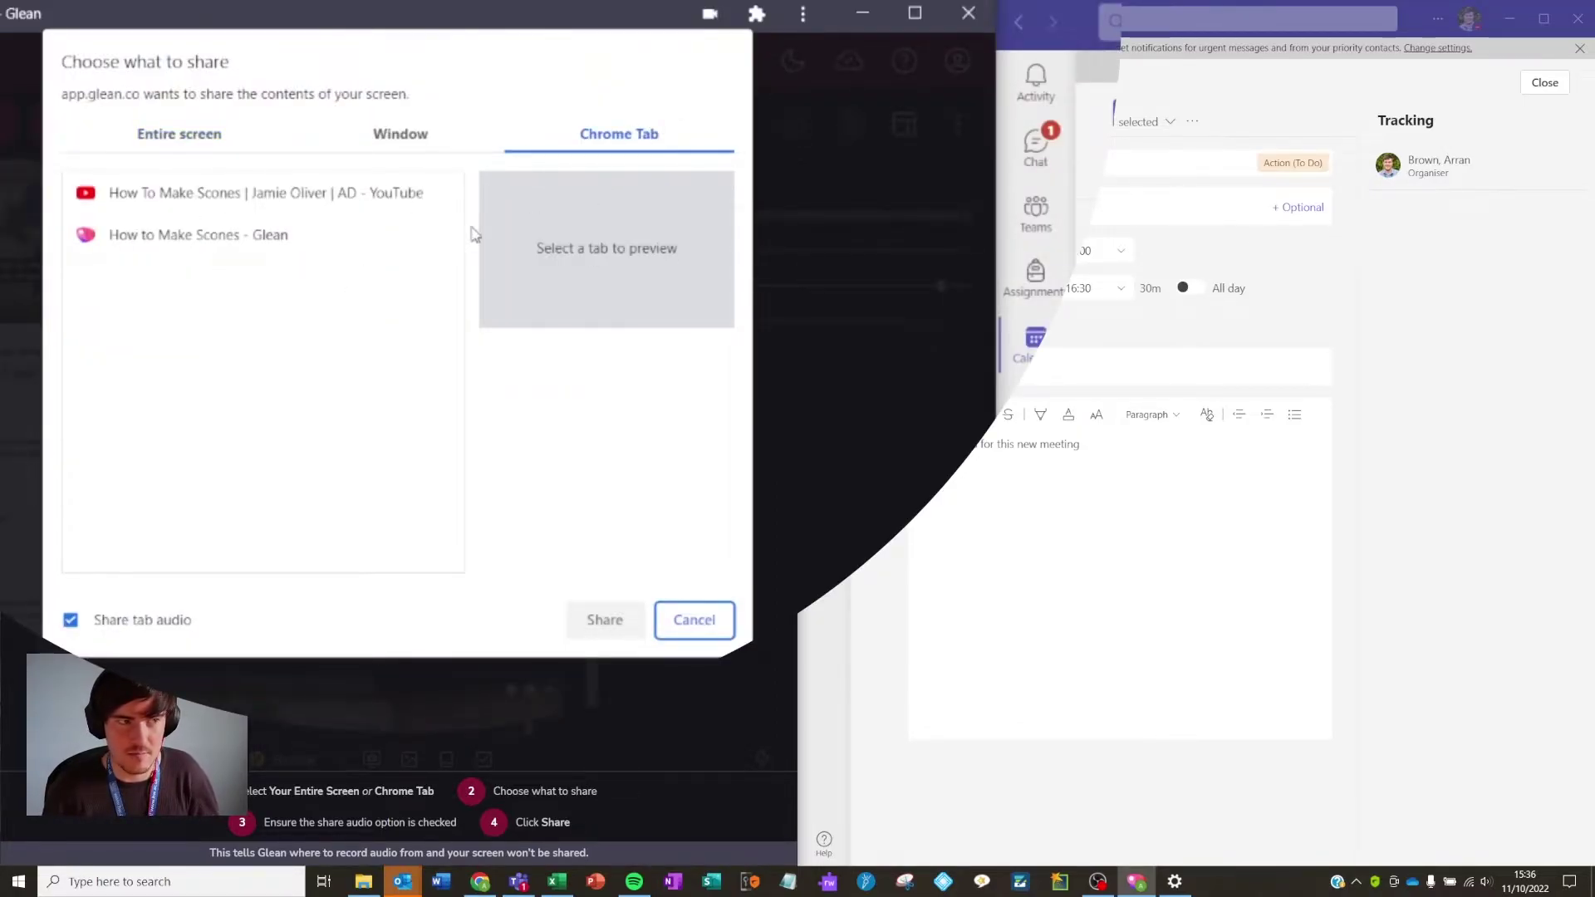
left_click(237, 143)
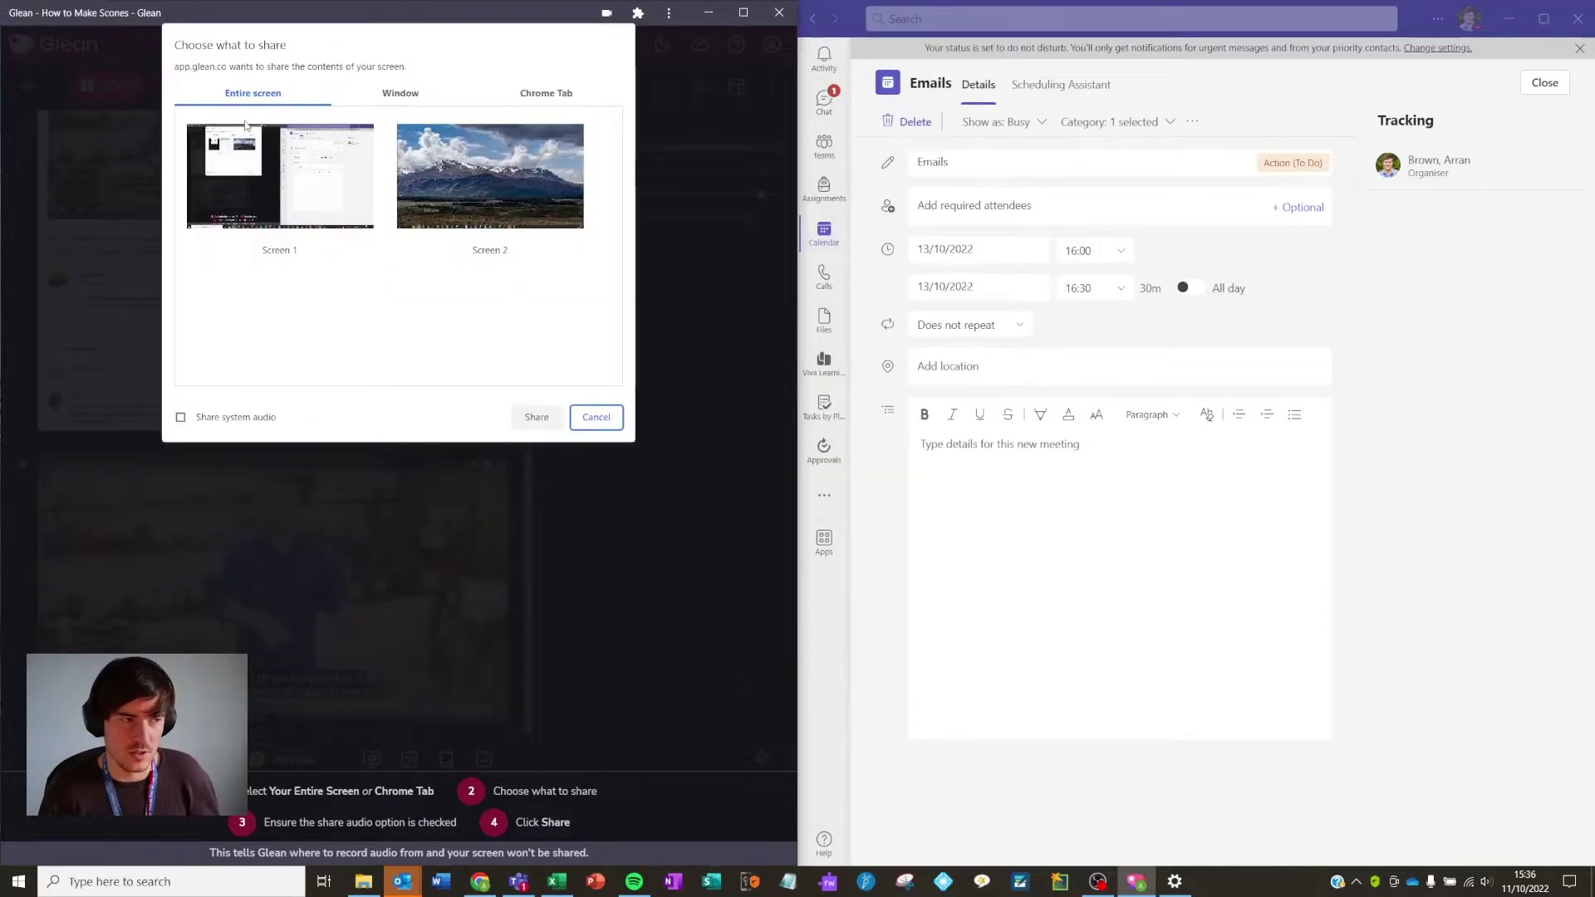
left_click(296, 194)
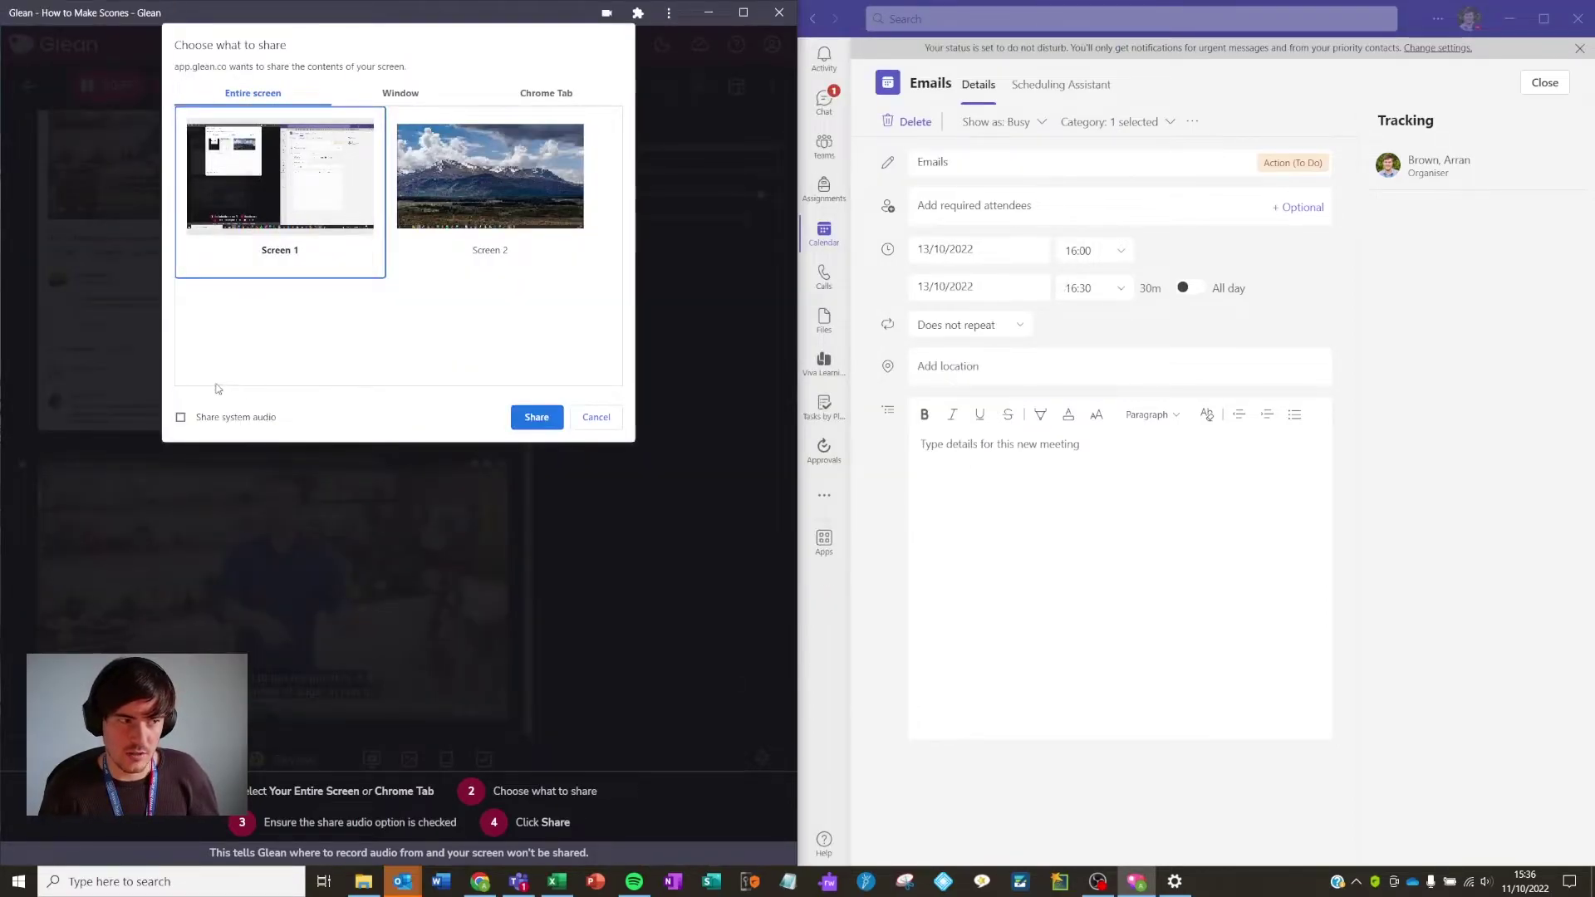
left_click(180, 417)
left_click(535, 417)
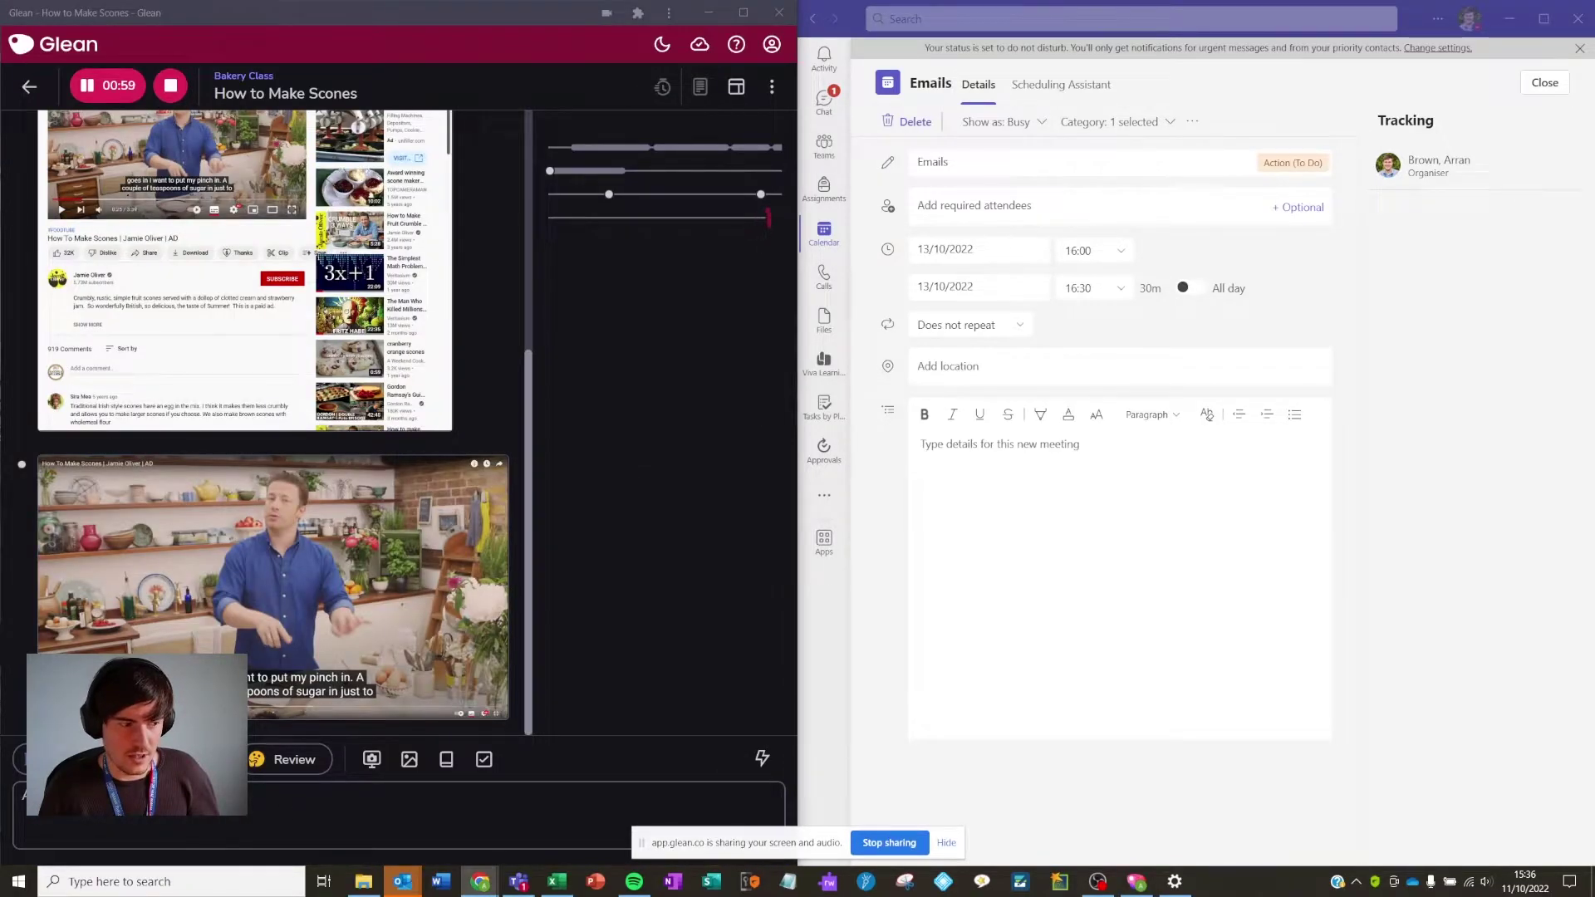
Capture a screenshot of the screen with the Teams window into the notes and stop the recording.
left_click(371, 760)
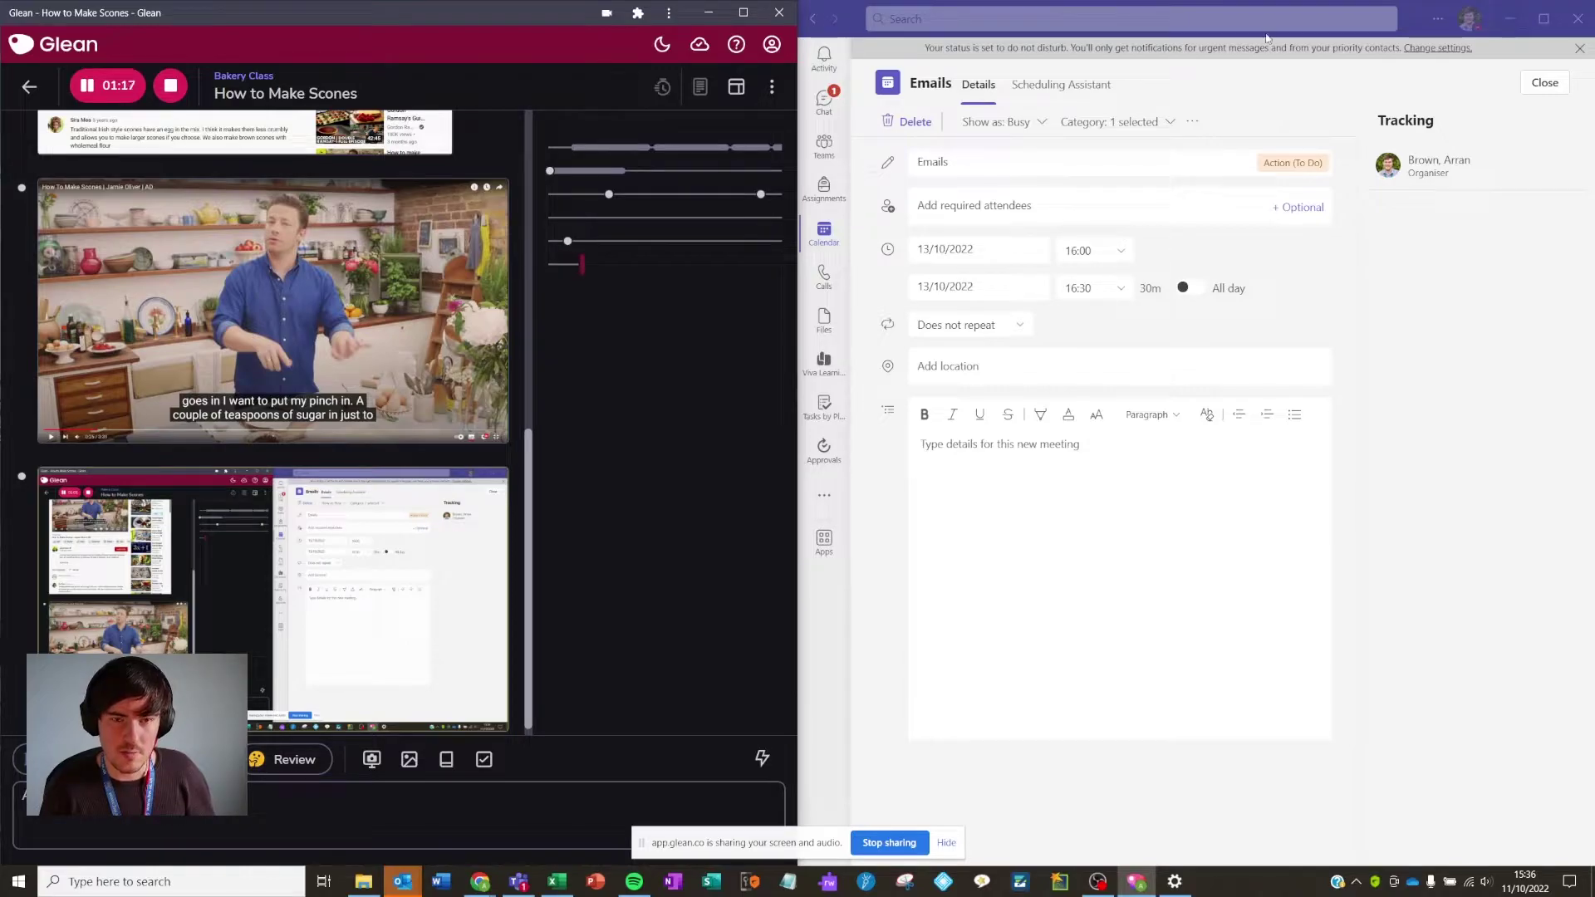
left_click(170, 86)
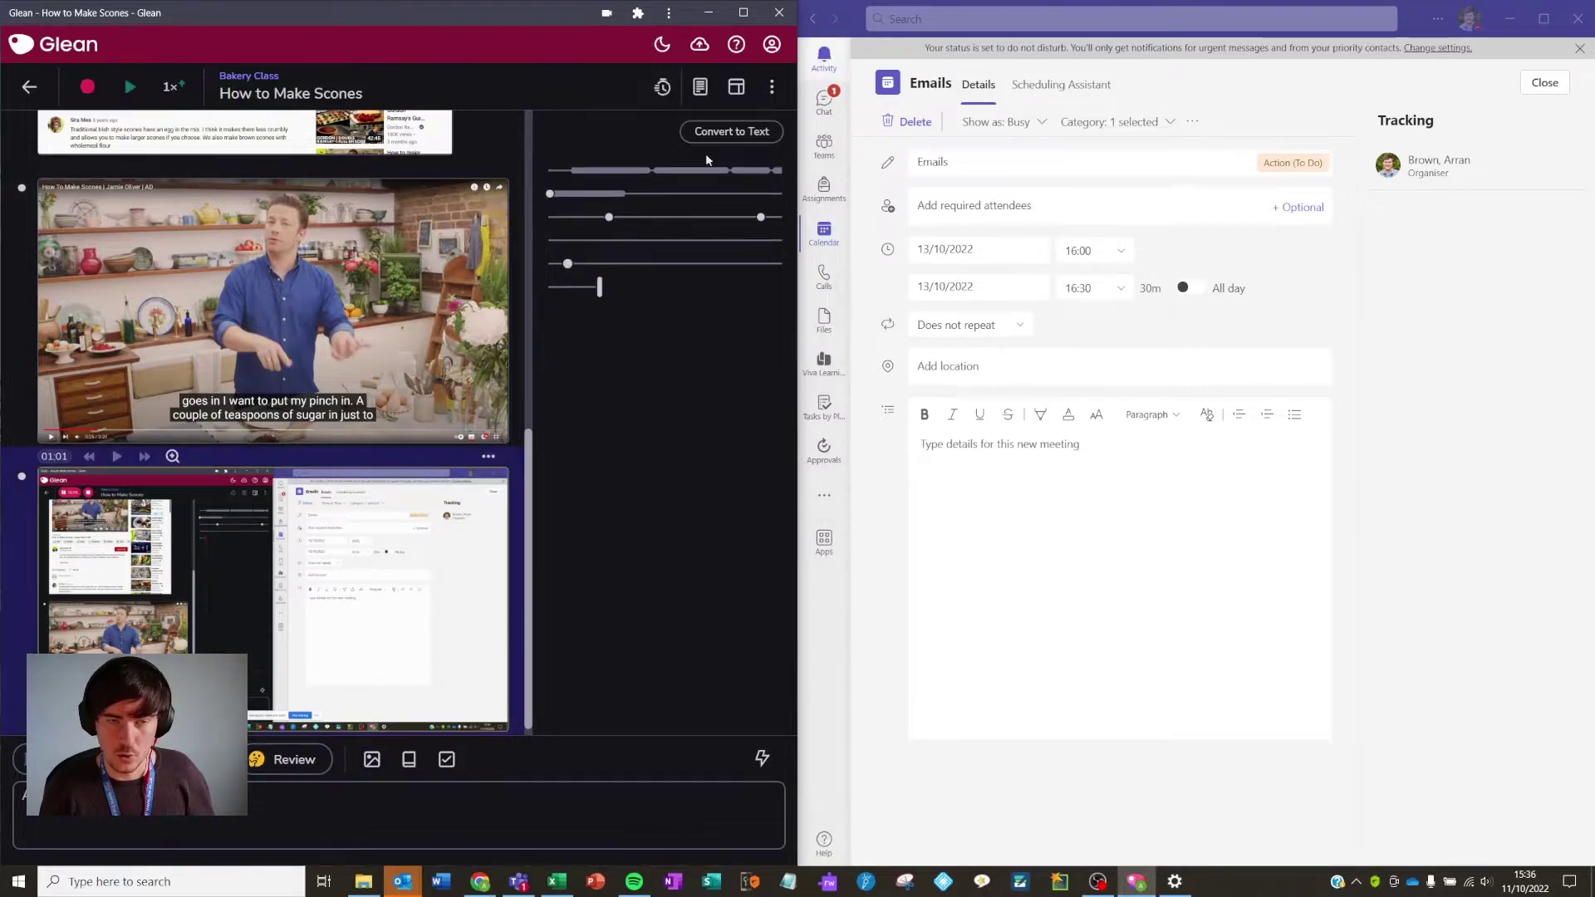
Minimise Teams, copy the meeting ID from the "Teams test" invitation in Outlook and open its web join link.
left_click(1508, 18)
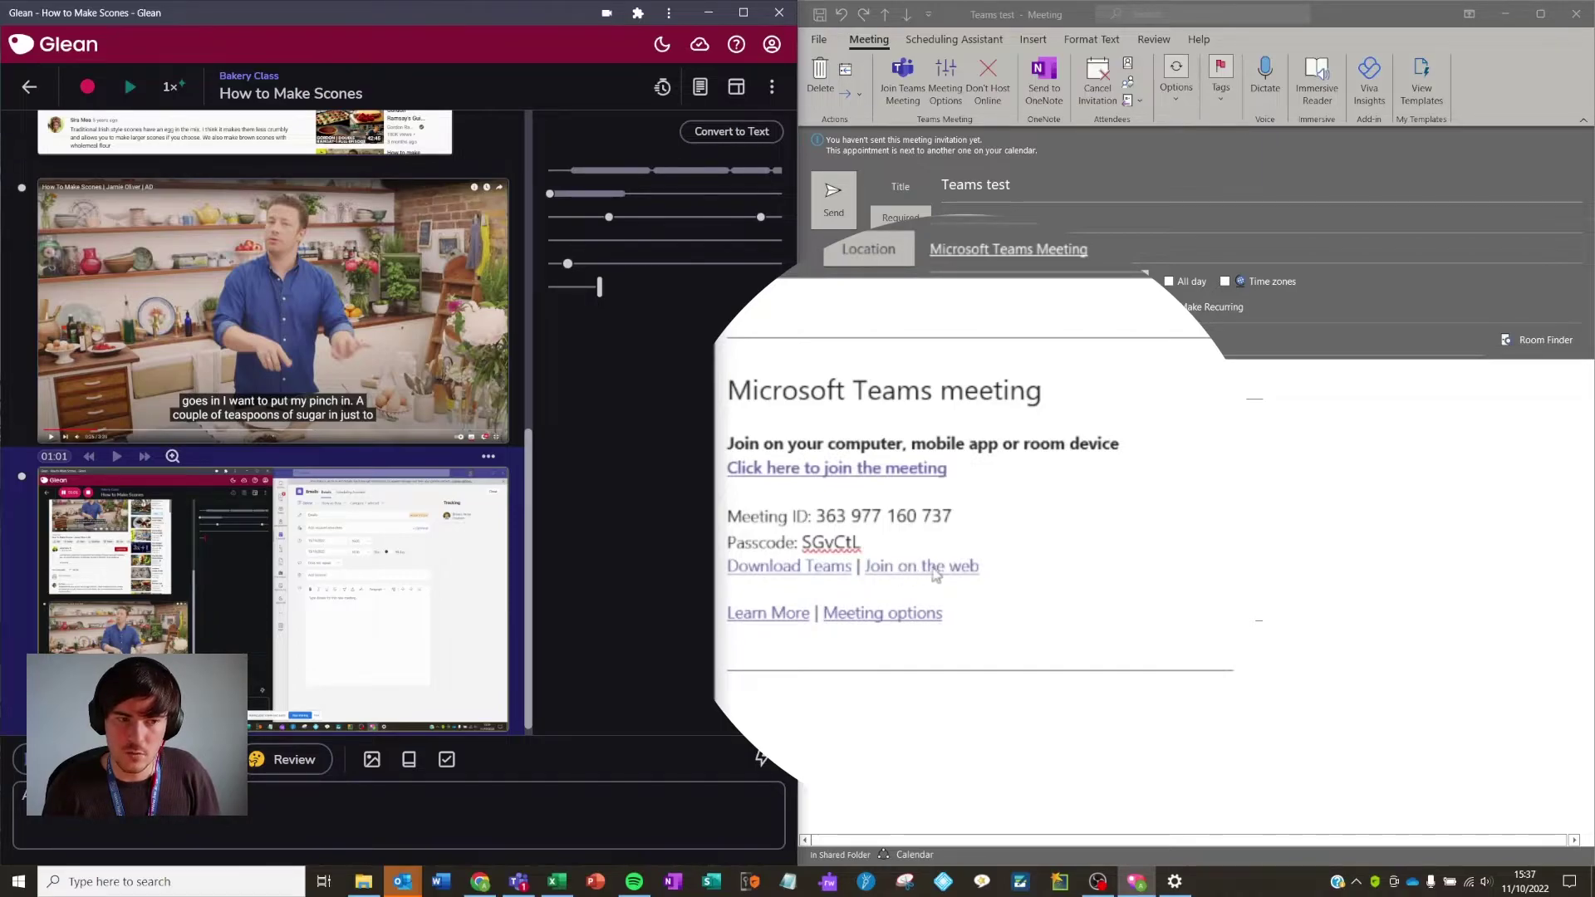
double_click(832, 543)
double_click(882, 515)
key("ctrl+c")
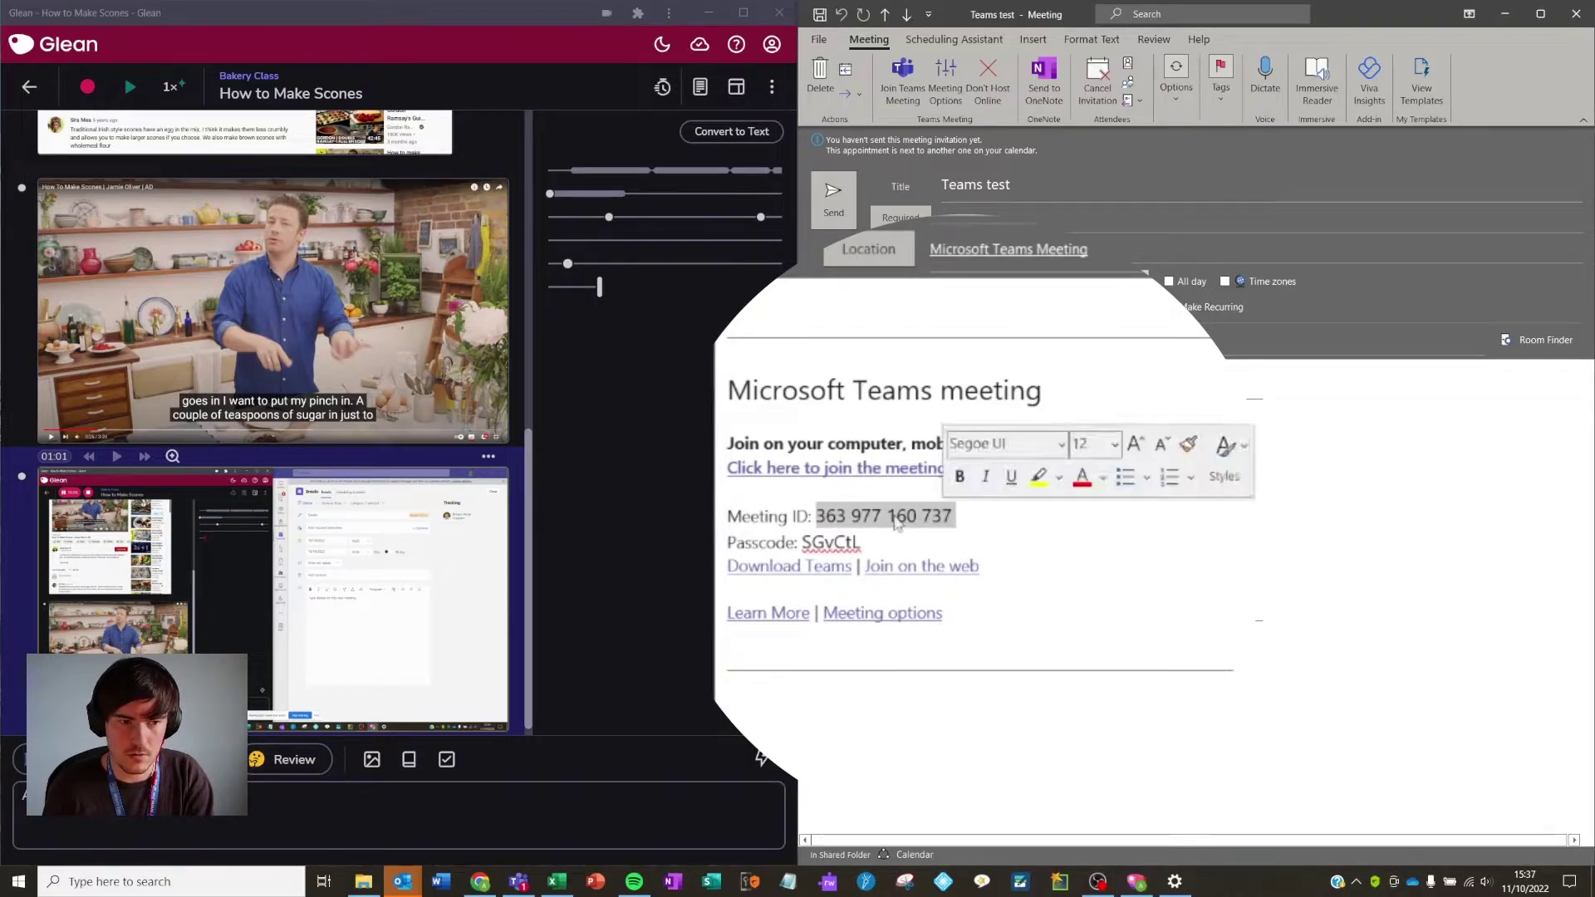
left_click(921, 564)
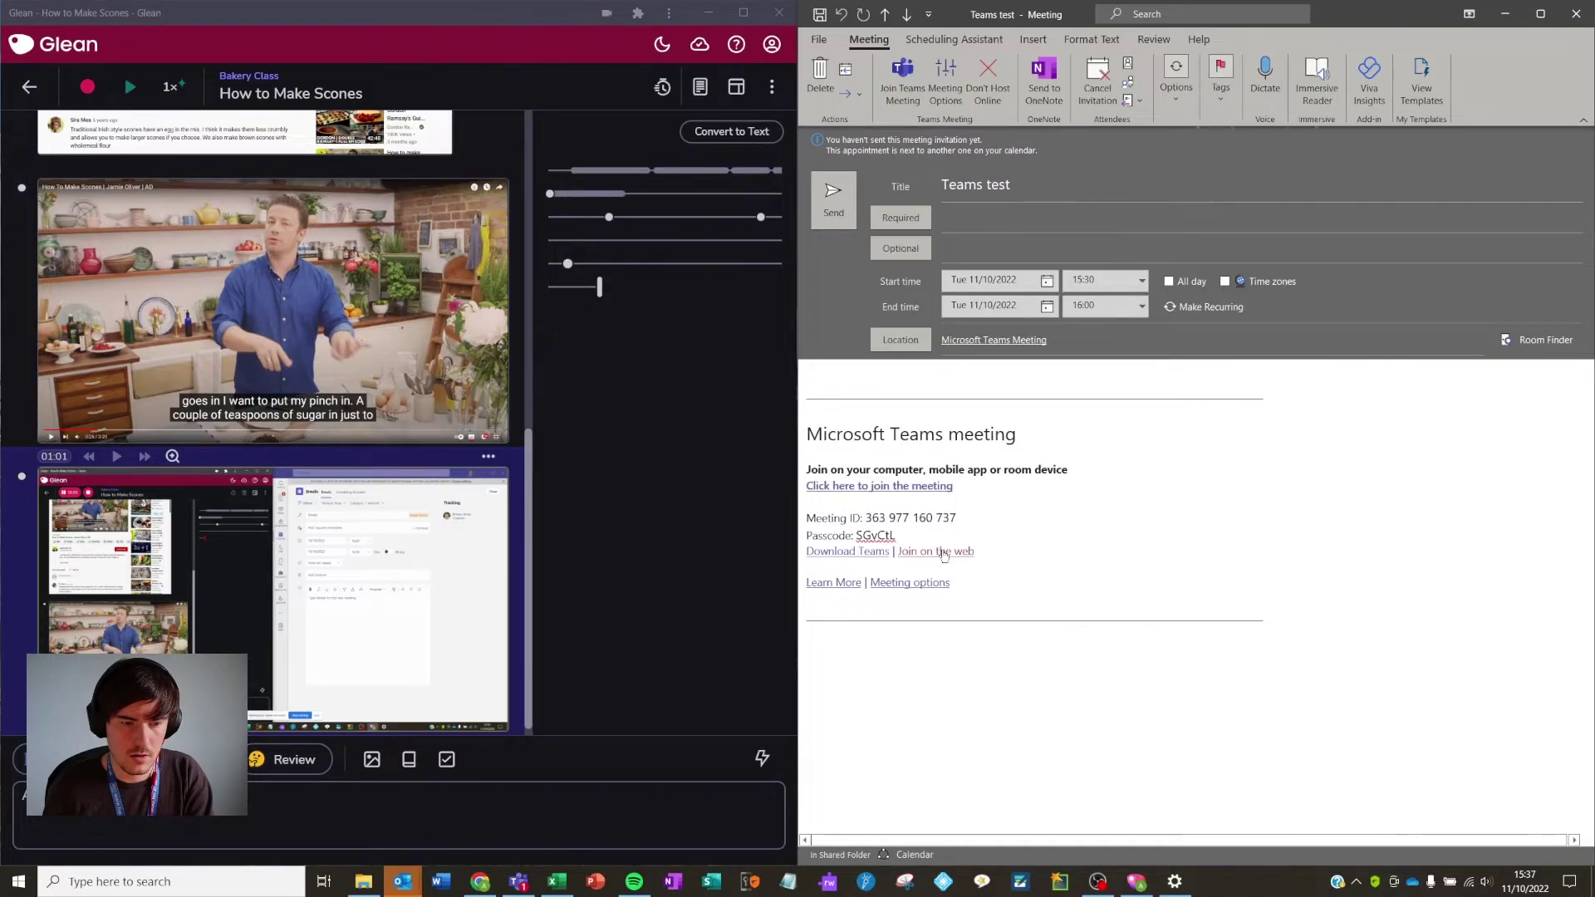
left_click(943, 555, "ctrl")
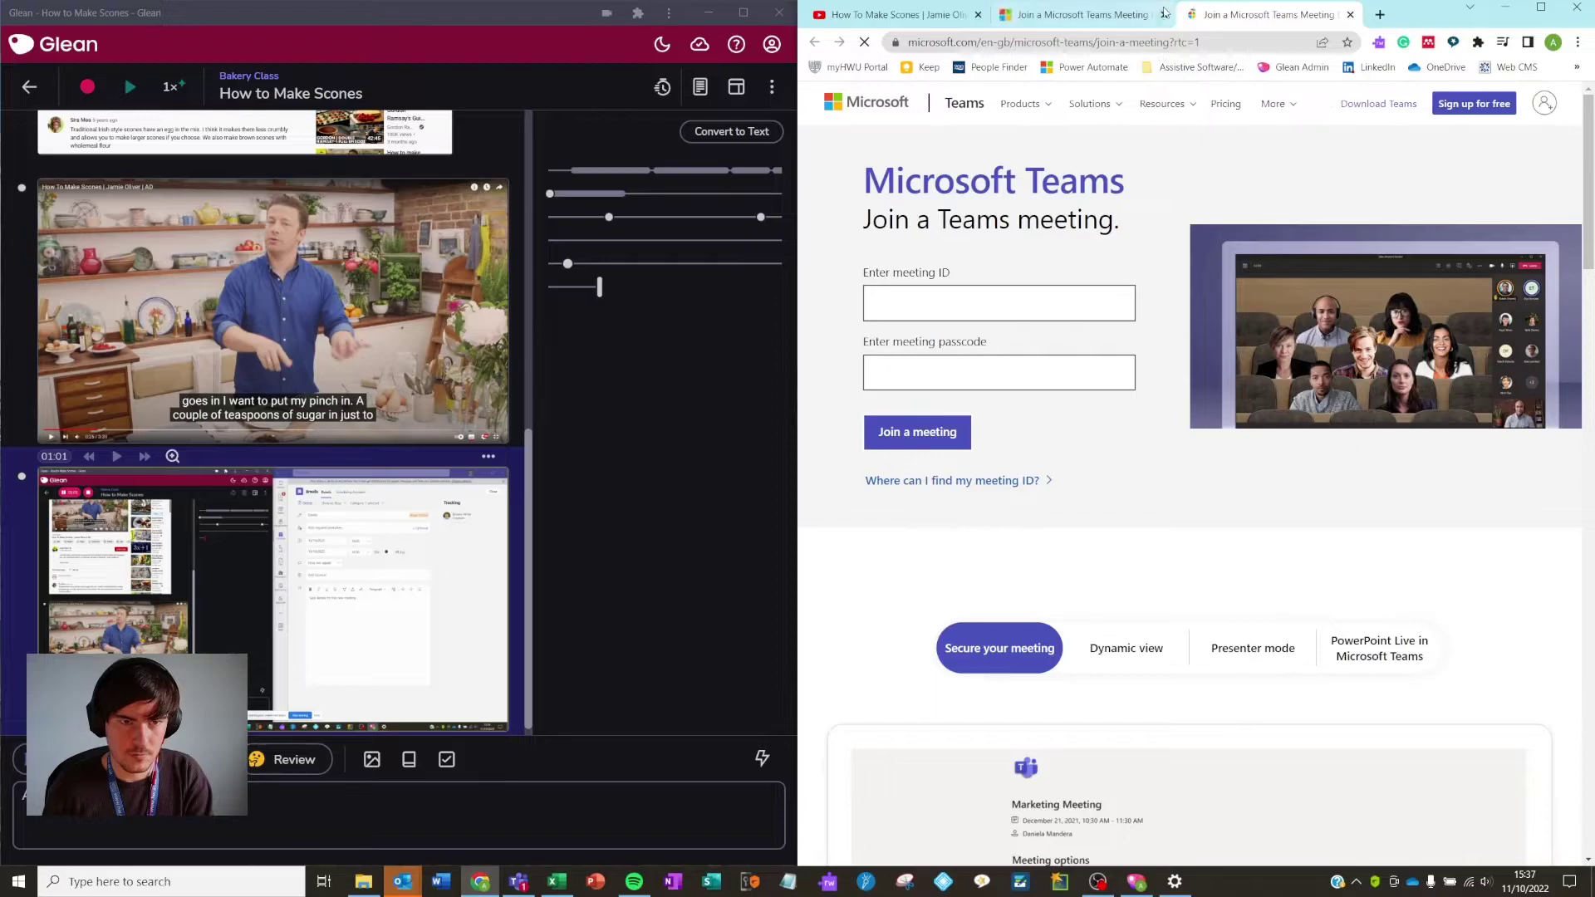
Close the duplicate join page and paste the copied meeting ID into the meeting ID field.
left_click(1165, 15)
left_click(988, 309)
key("ctrl+v")
Copy the meeting passcode from the Outlook invitation, paste it into the join page's passcode field and join the meeting.
key("alt+Tab")
double_click(831, 541)
key("ctrl+c")
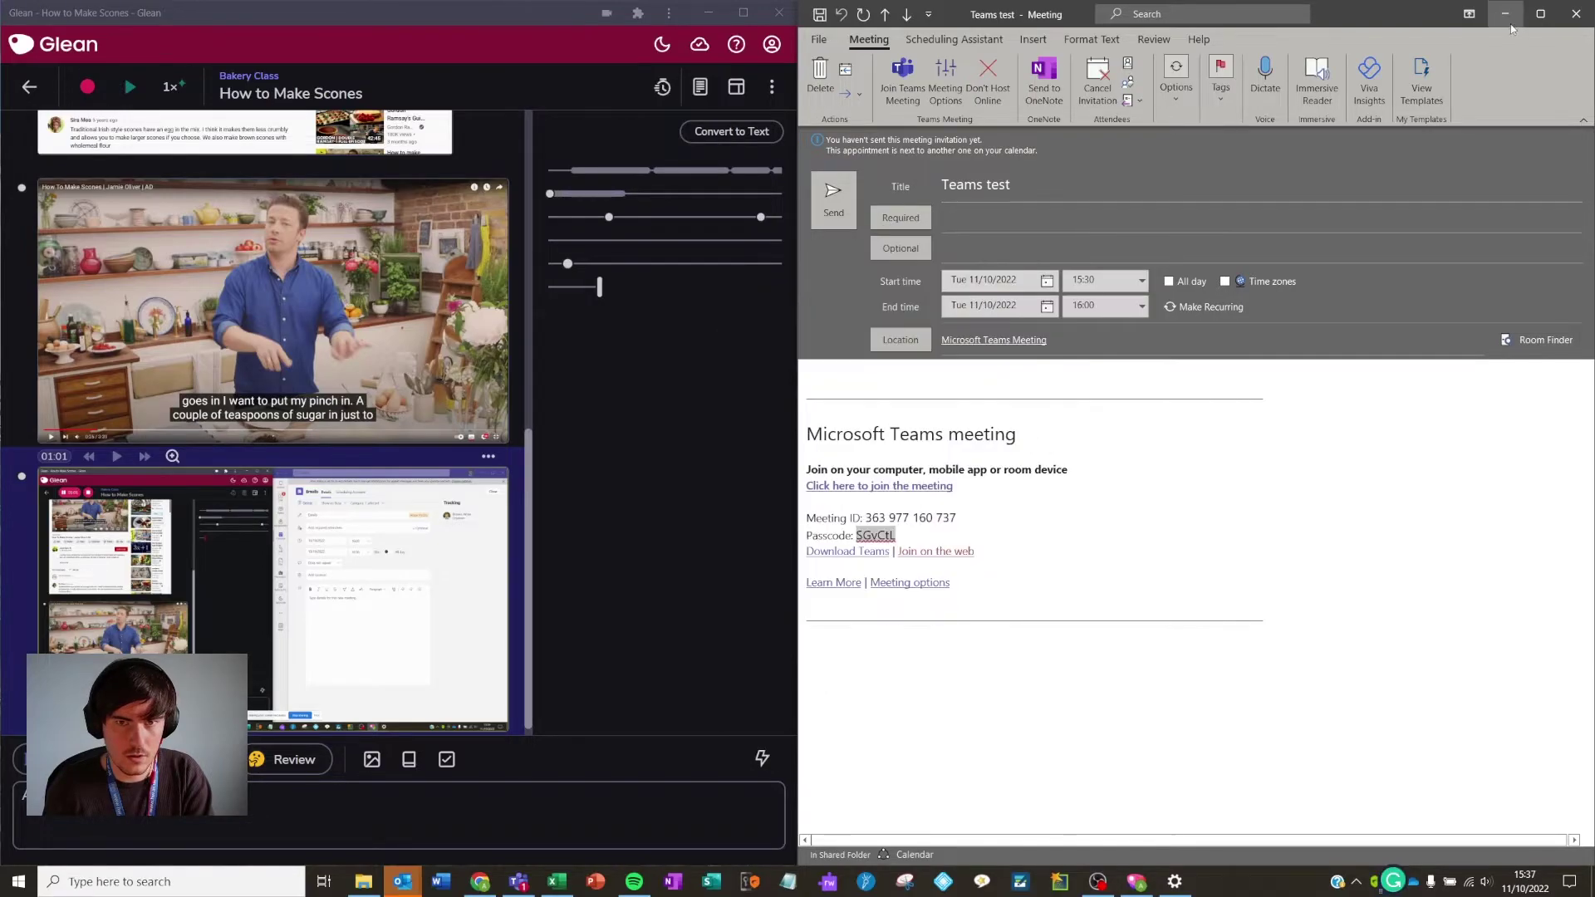
key("alt+Tab")
left_click(968, 356)
key("ctrl+v")
left_click(929, 480)
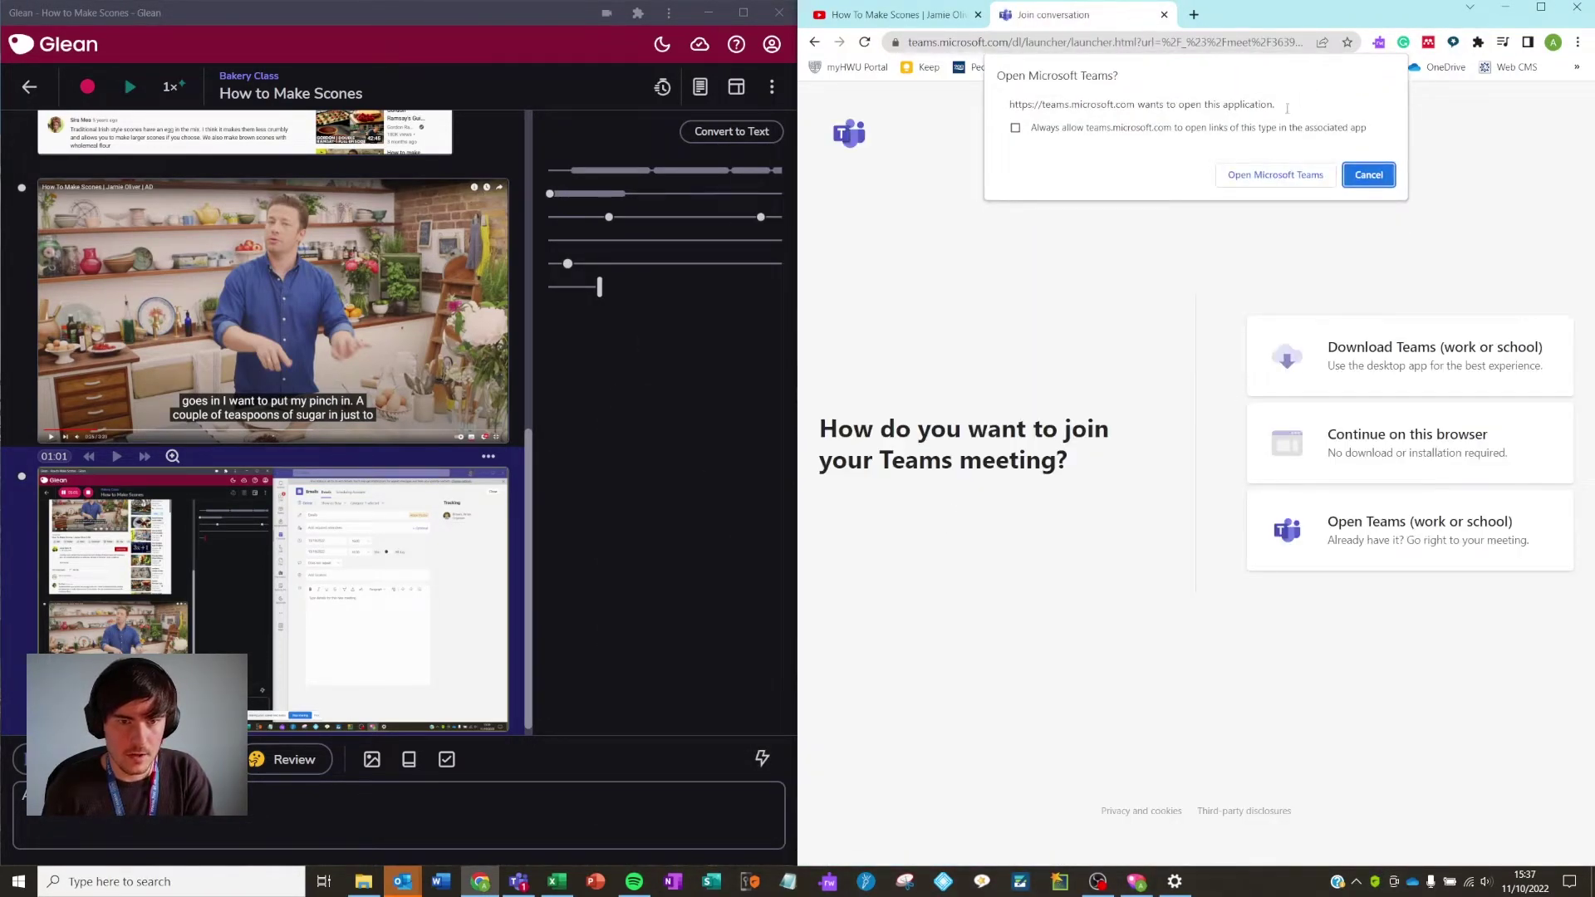
Decline opening the Teams desktop app, continue in the browser and join the meeting from the audio and video settings page.
left_click(1367, 176)
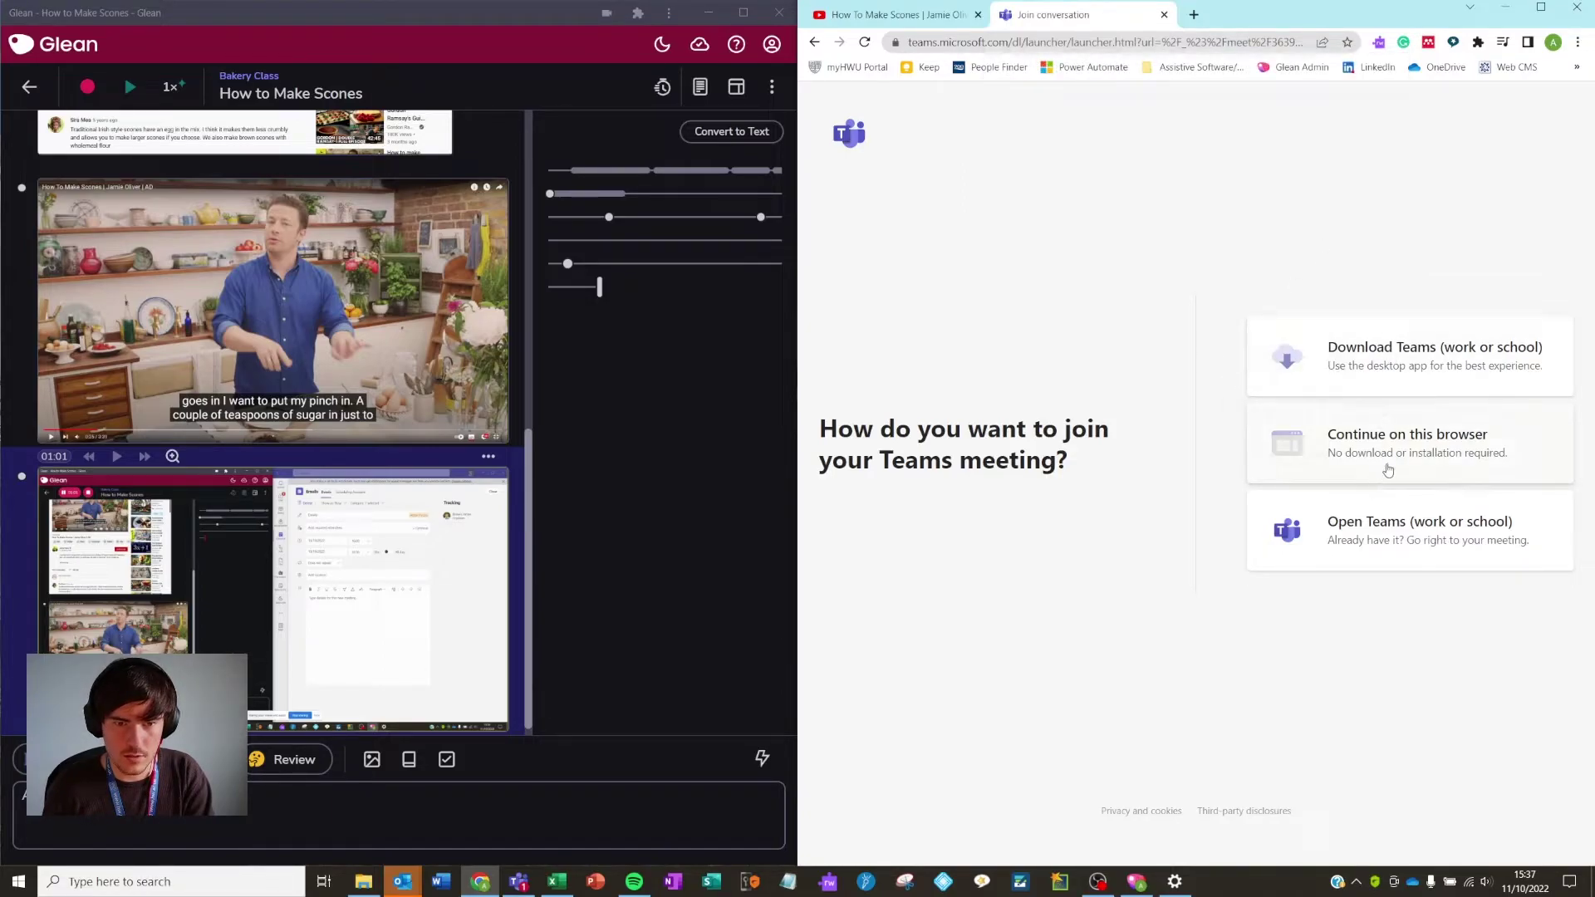
left_click(1409, 442)
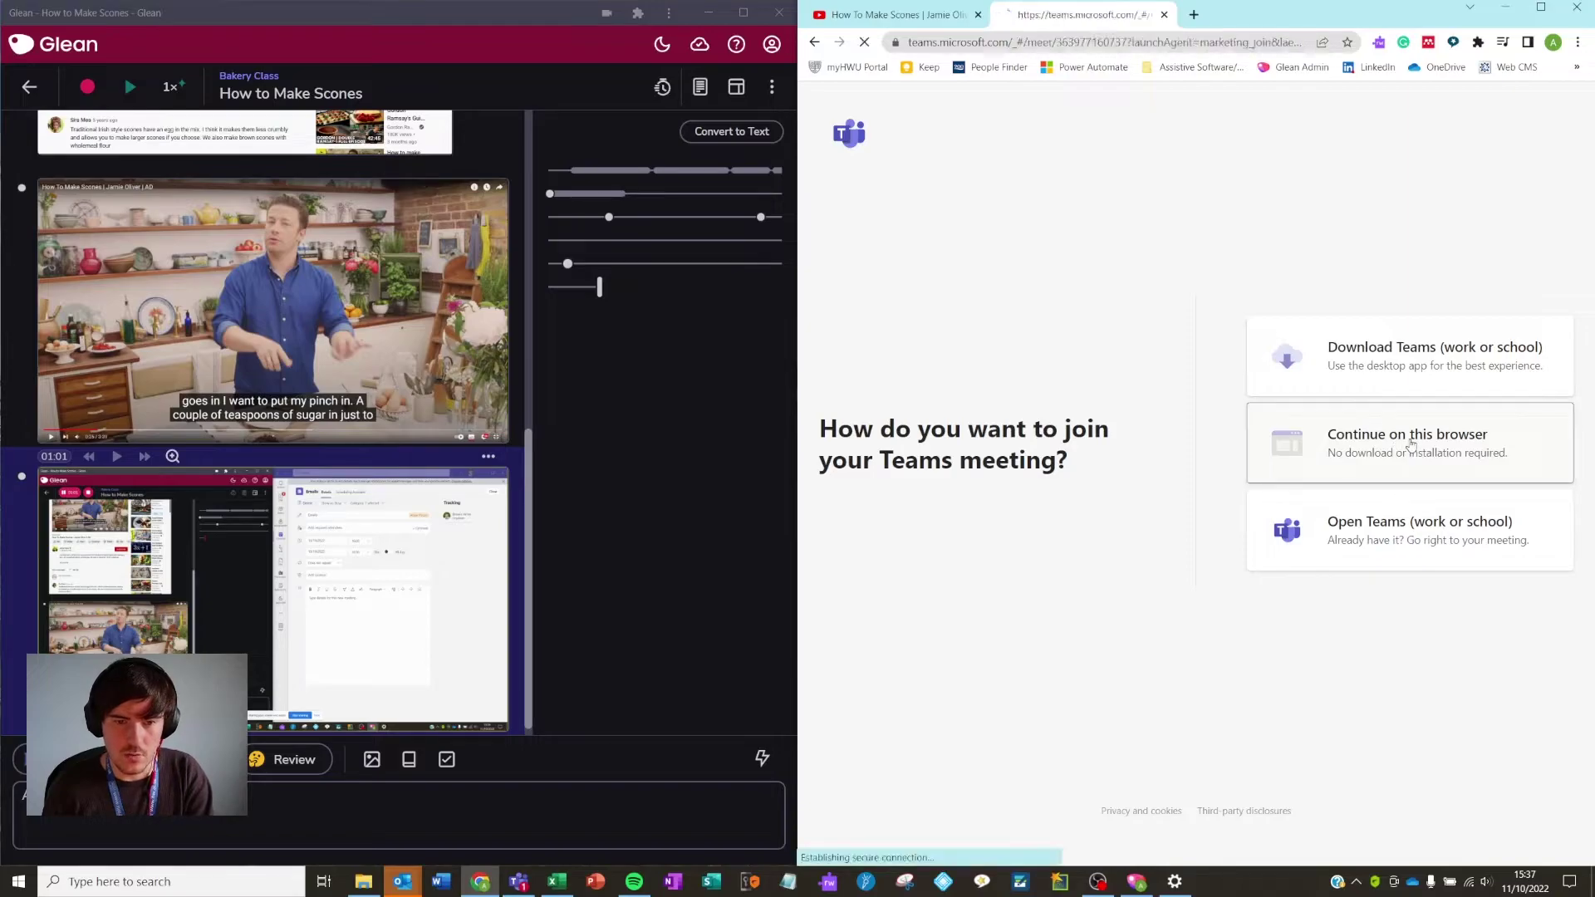
left_click(1313, 481)
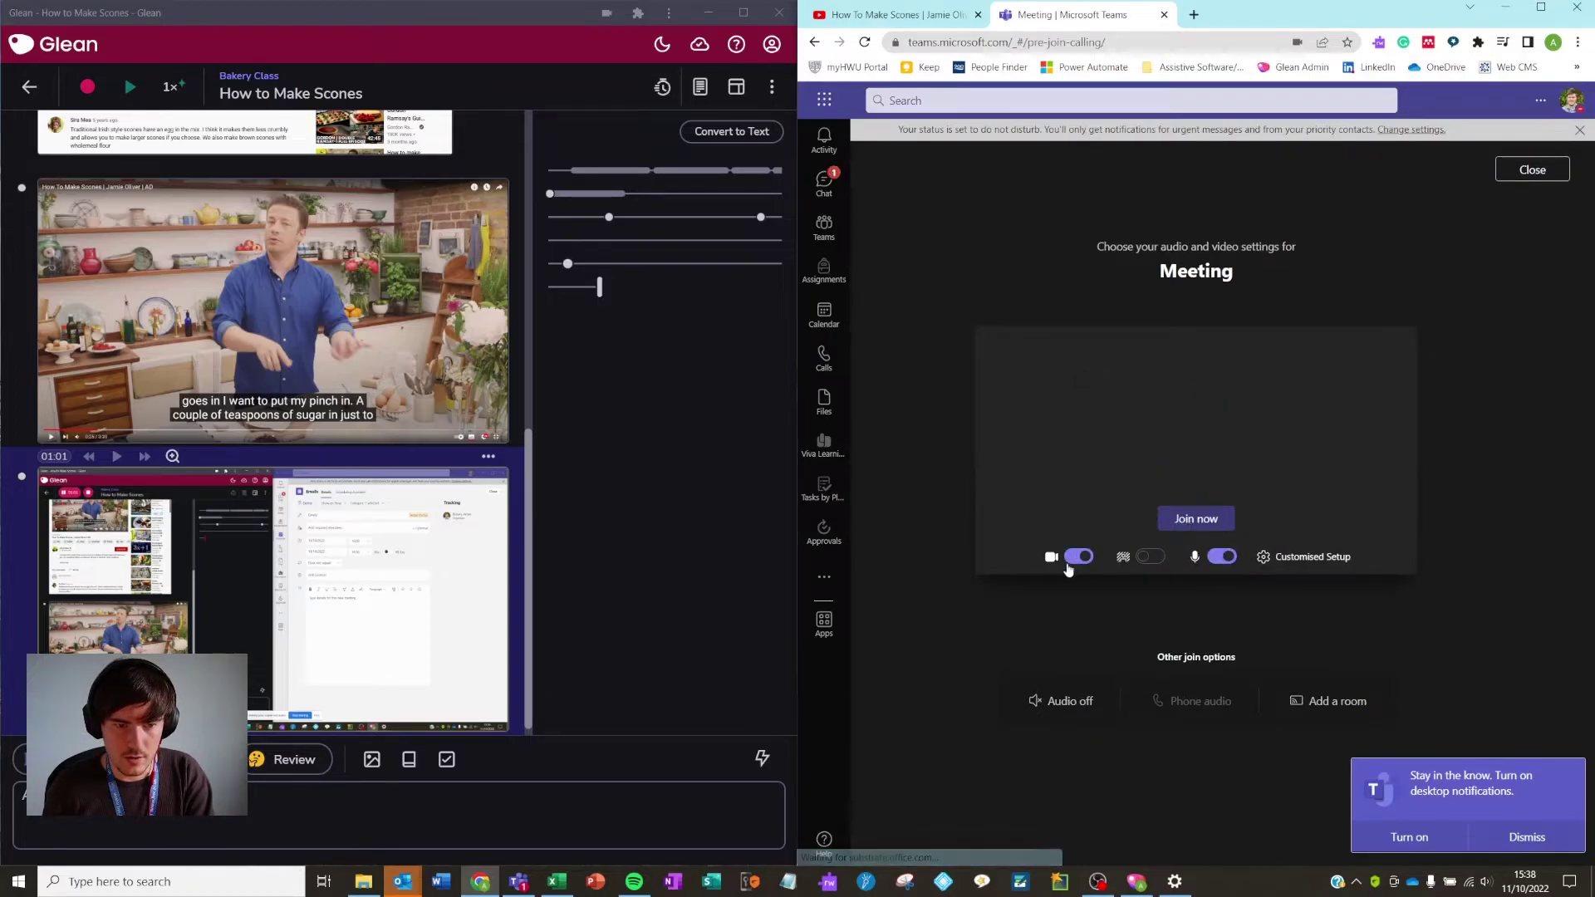
left_click(1193, 519)
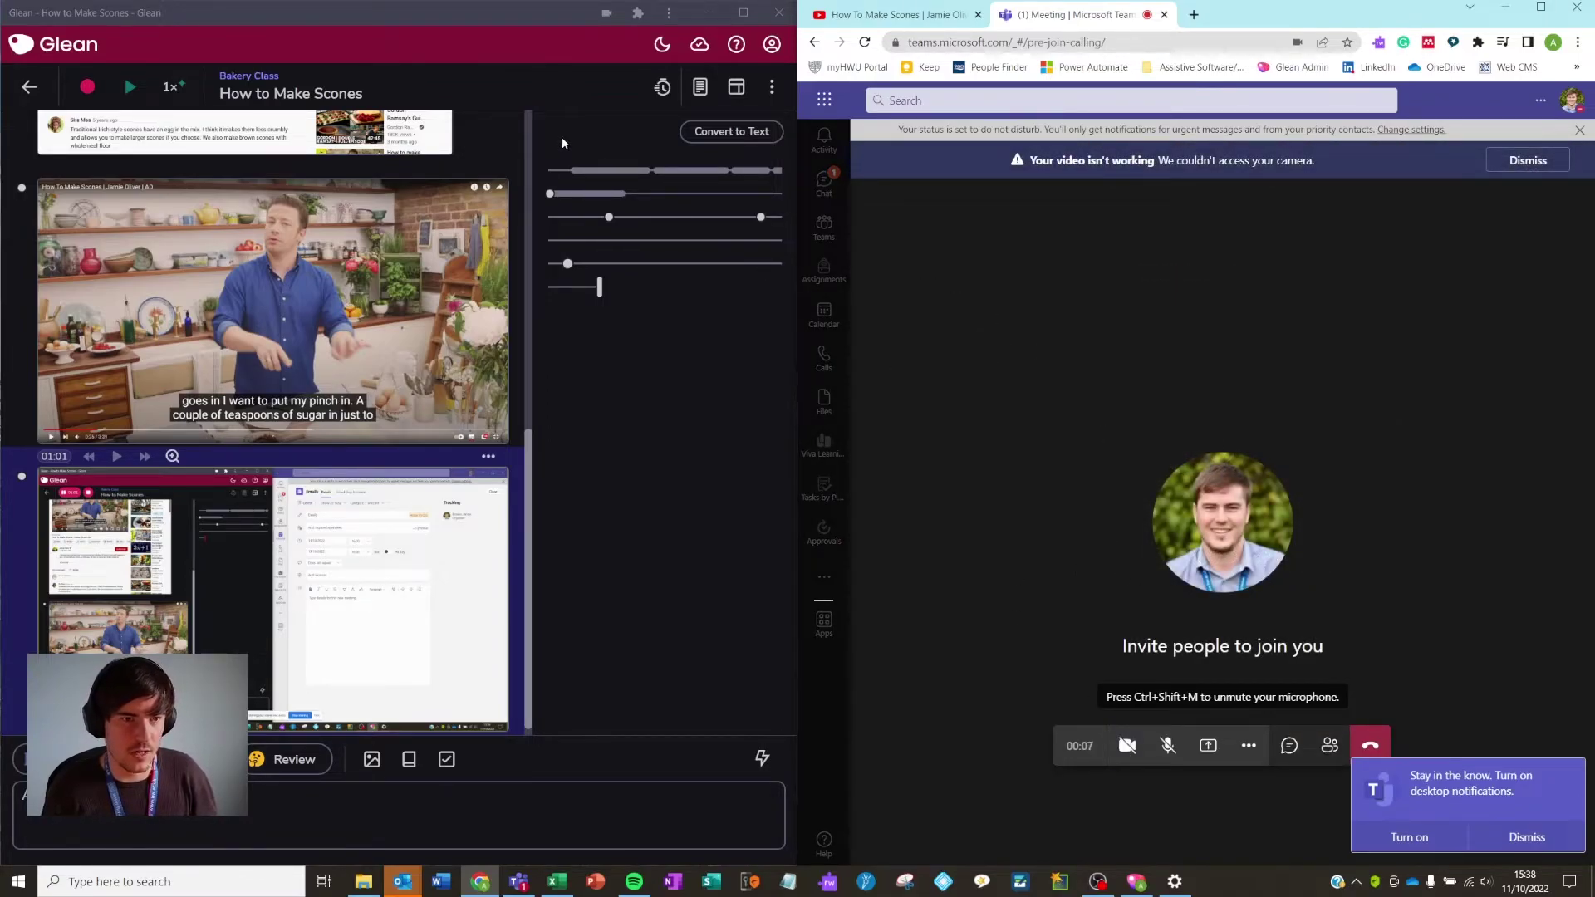
Start a remote screen audio recording in Glean, sharing the "(1) Meeting | Microsoft Teams" Chrome tab with tab audio.
left_click(87, 86)
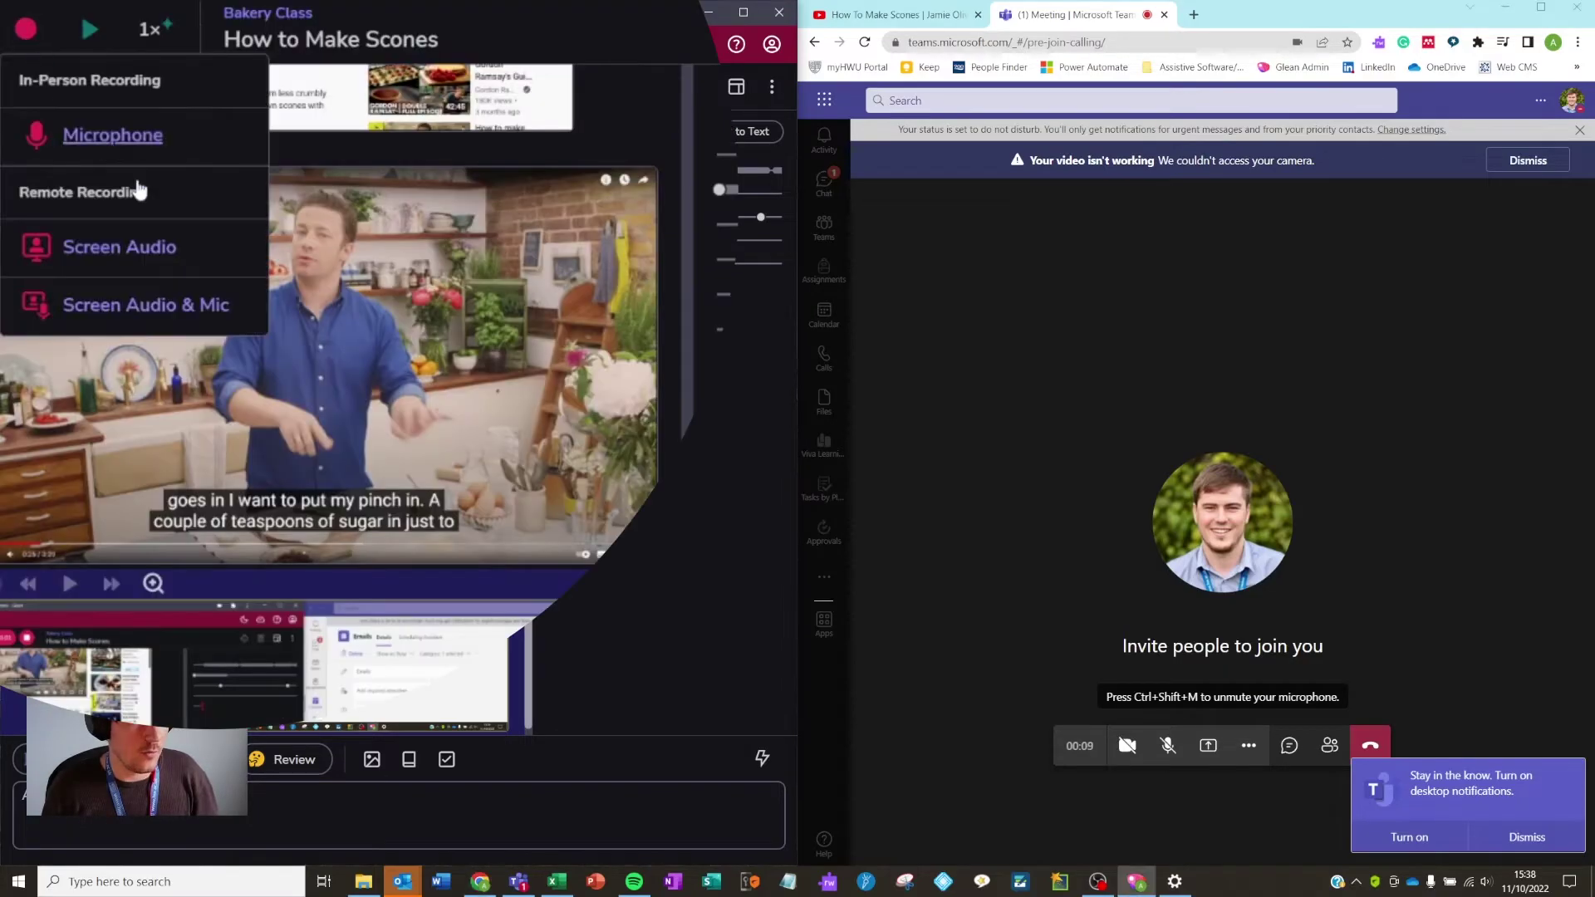
left_click(121, 263)
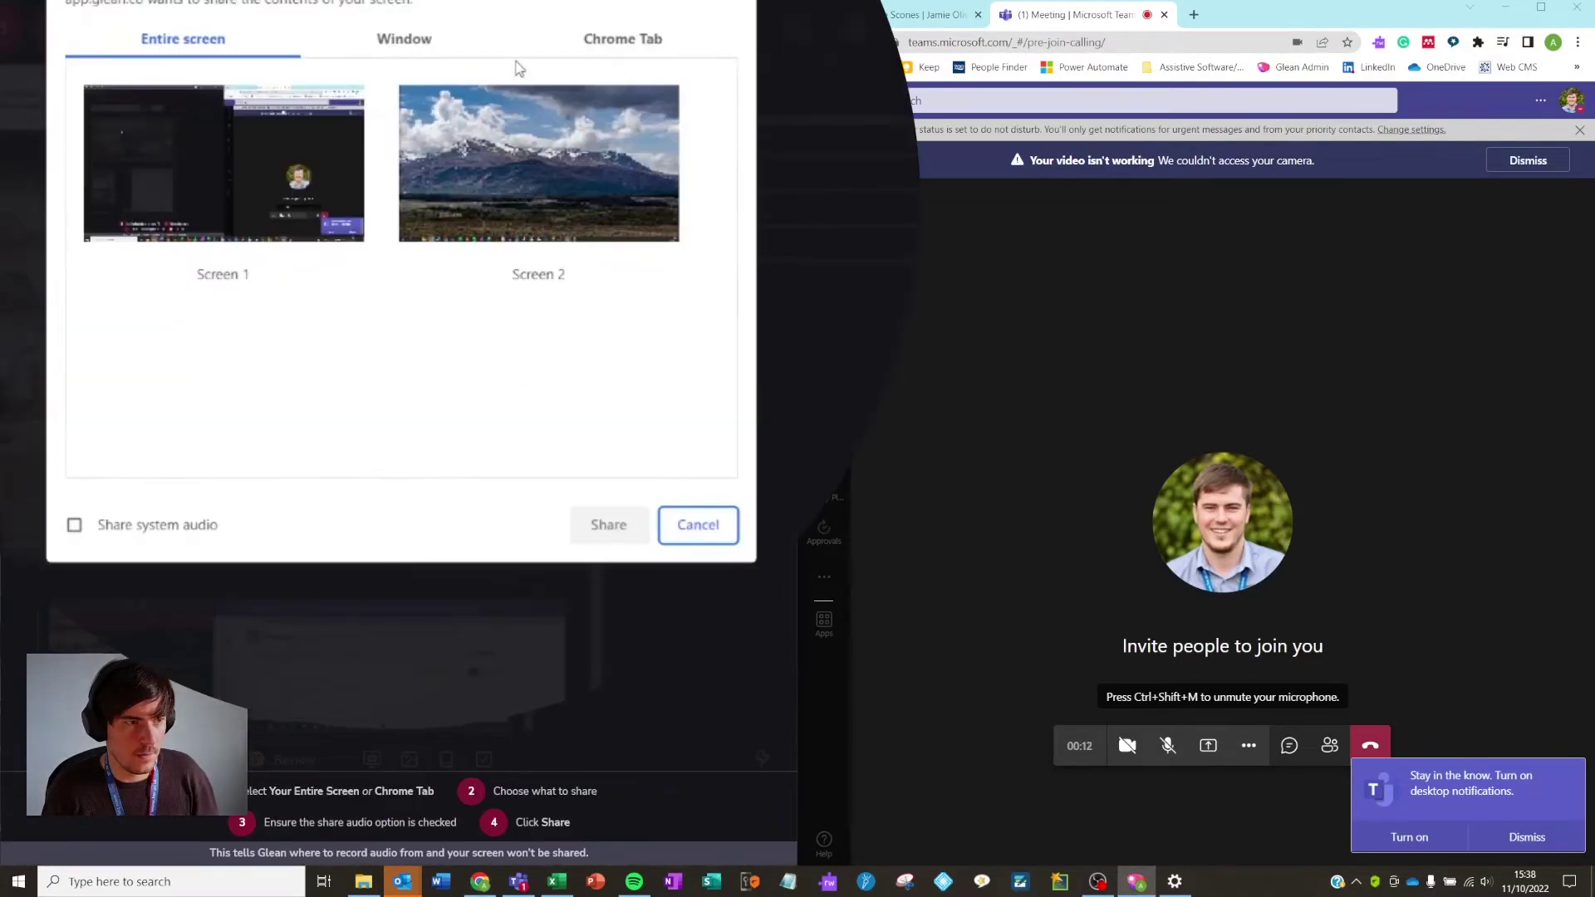
left_click(525, 94)
left_click(177, 102)
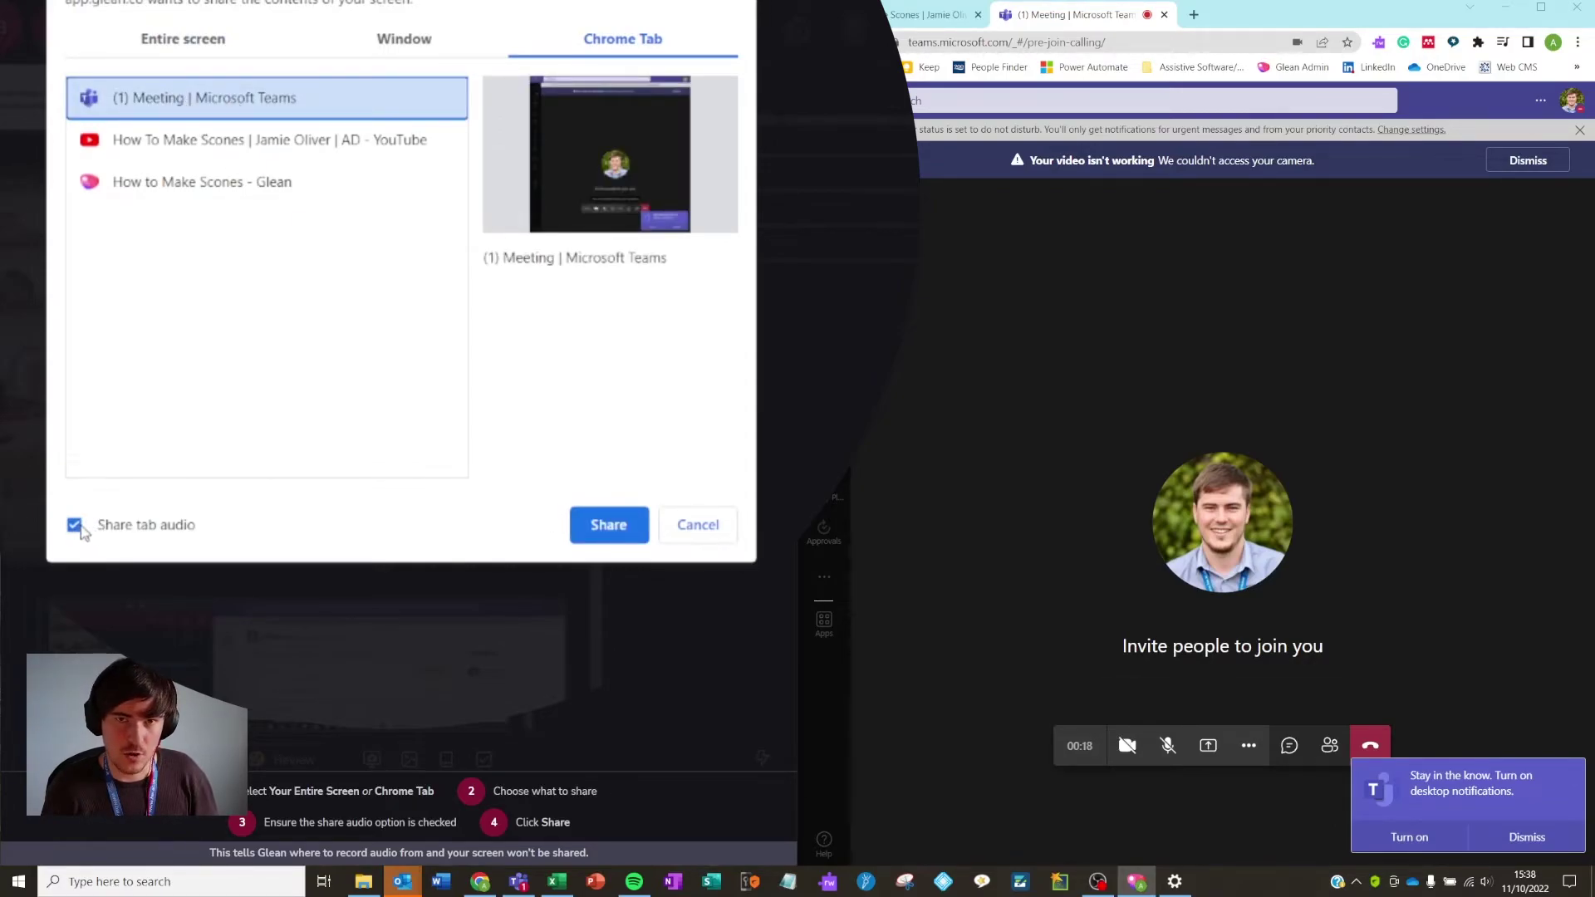
left_click(595, 523)
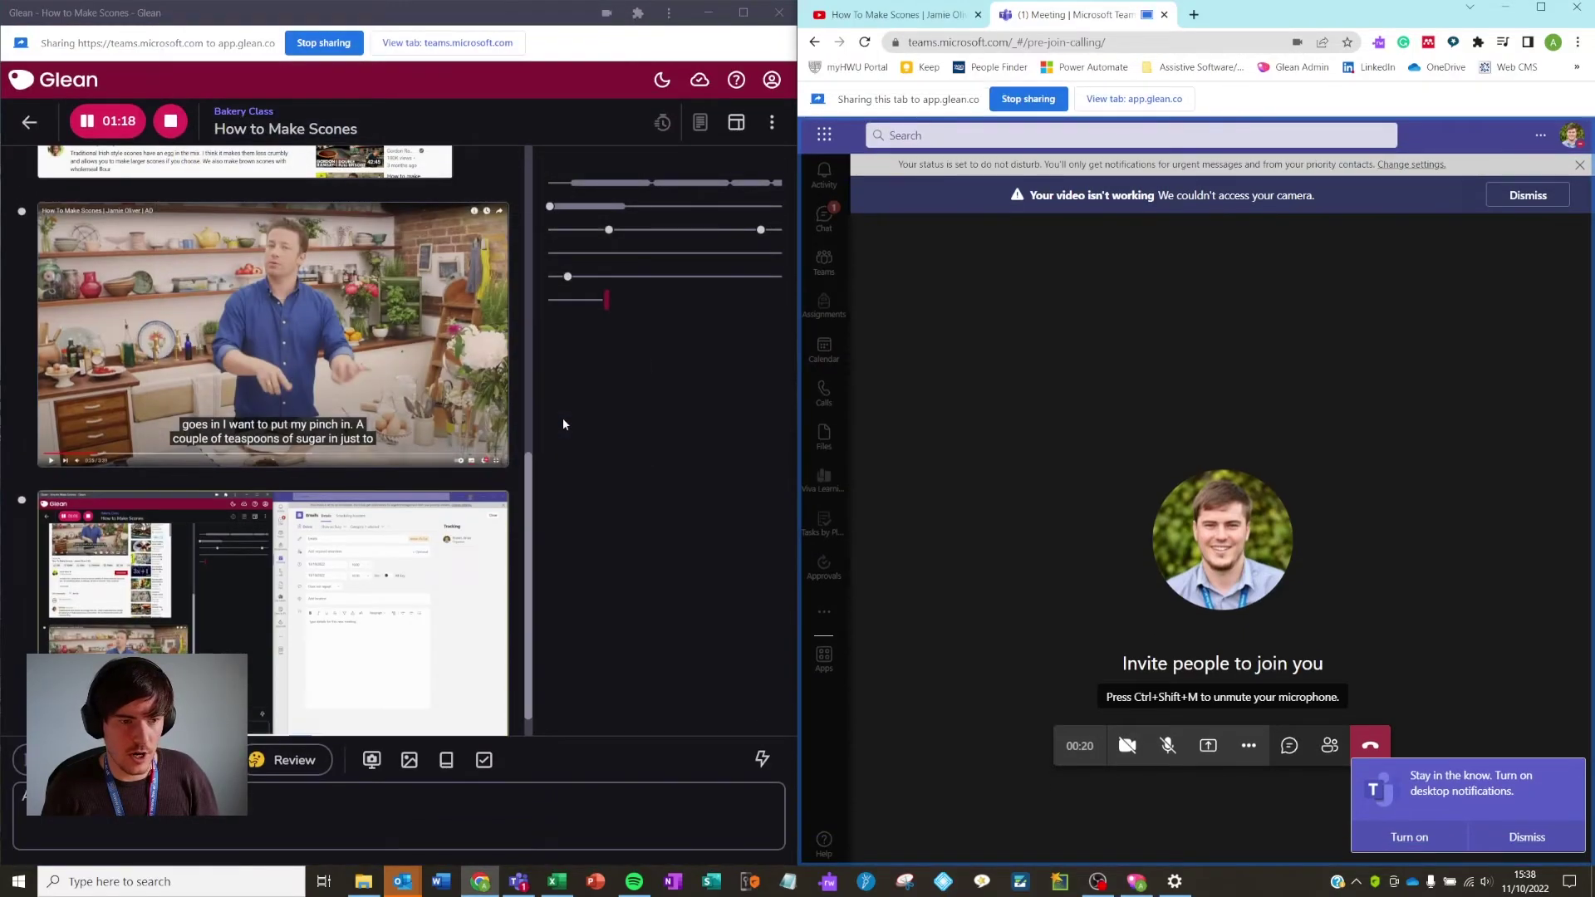
Capture a screenshot of the shared Teams meeting tab into the Glean notes and stop the recording.
left_click(372, 762)
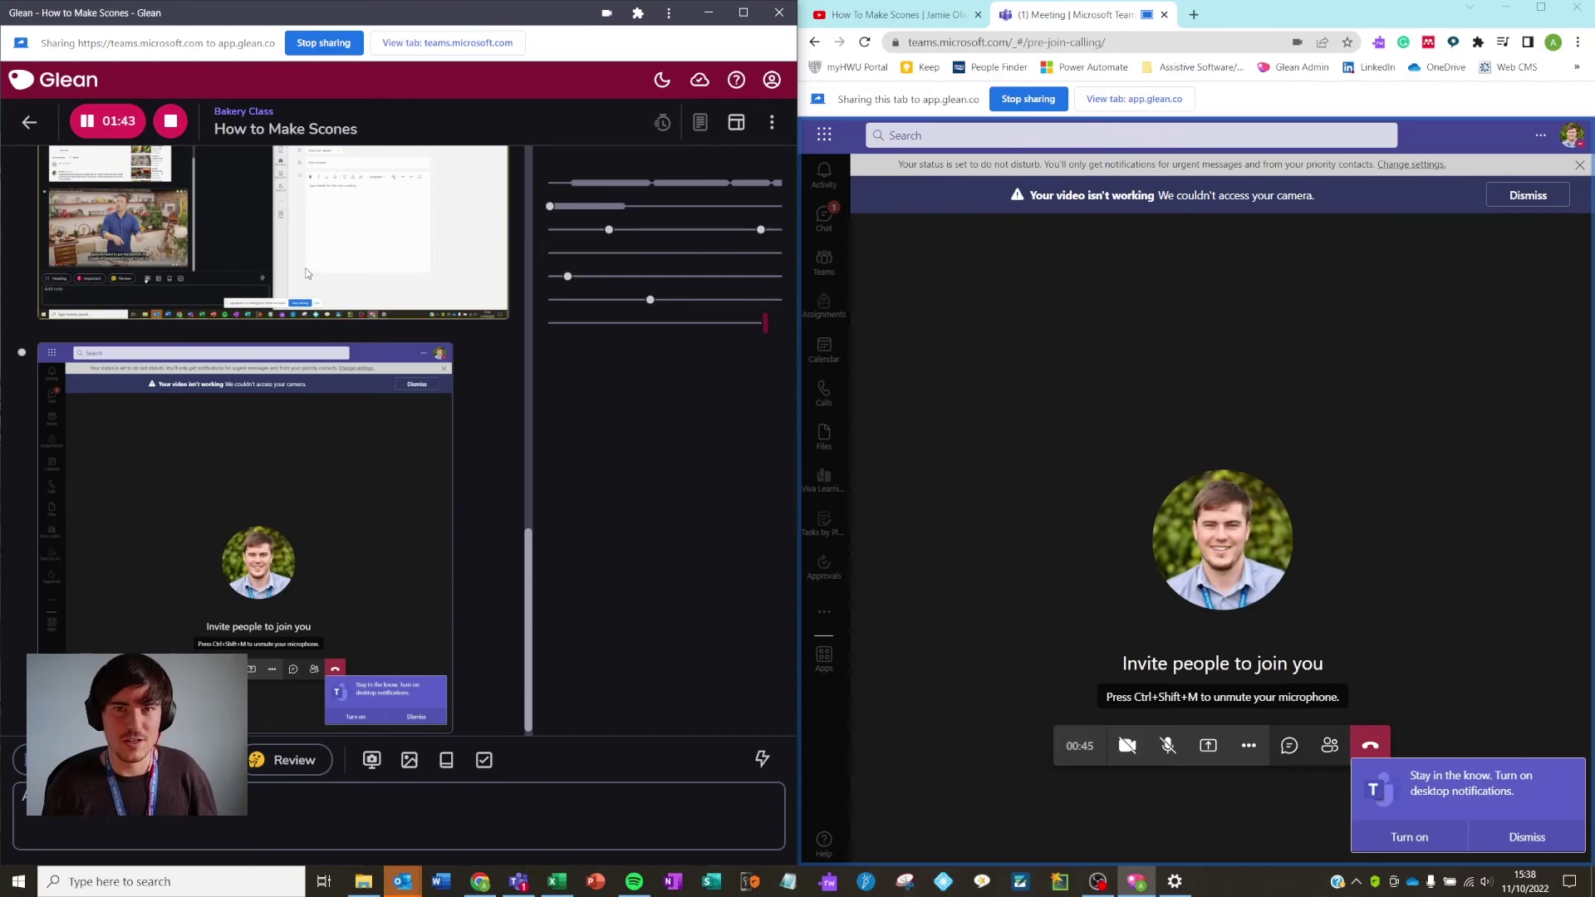
left_click(177, 131)
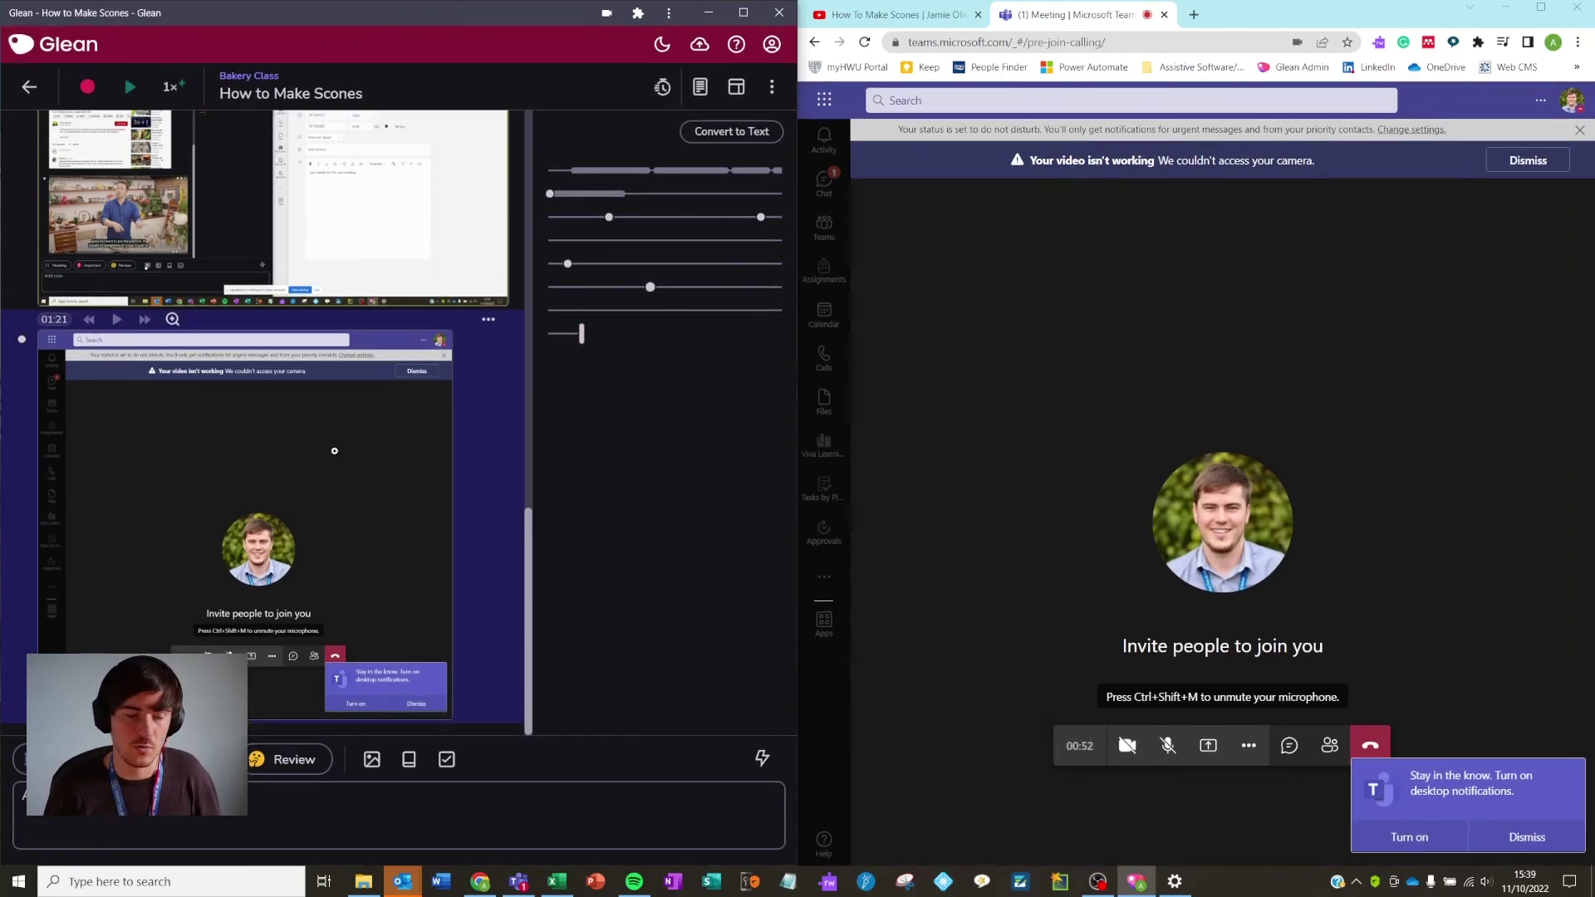